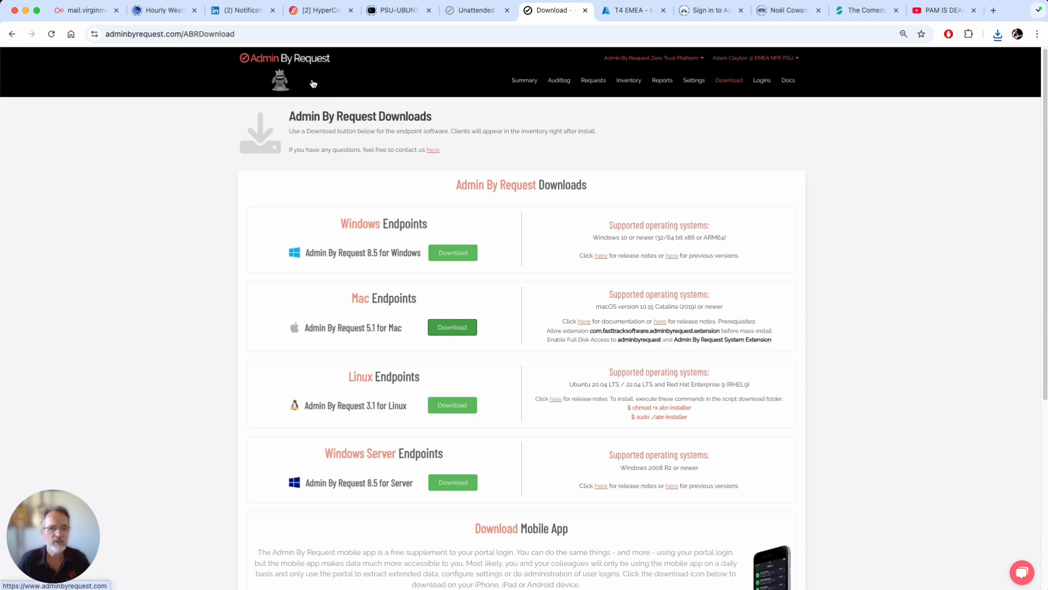
Open the Mac Client - Install / Uninstall page in the Admin By Request documentation, under Endpoint Privilege Management for macOS
left_click(280, 84)
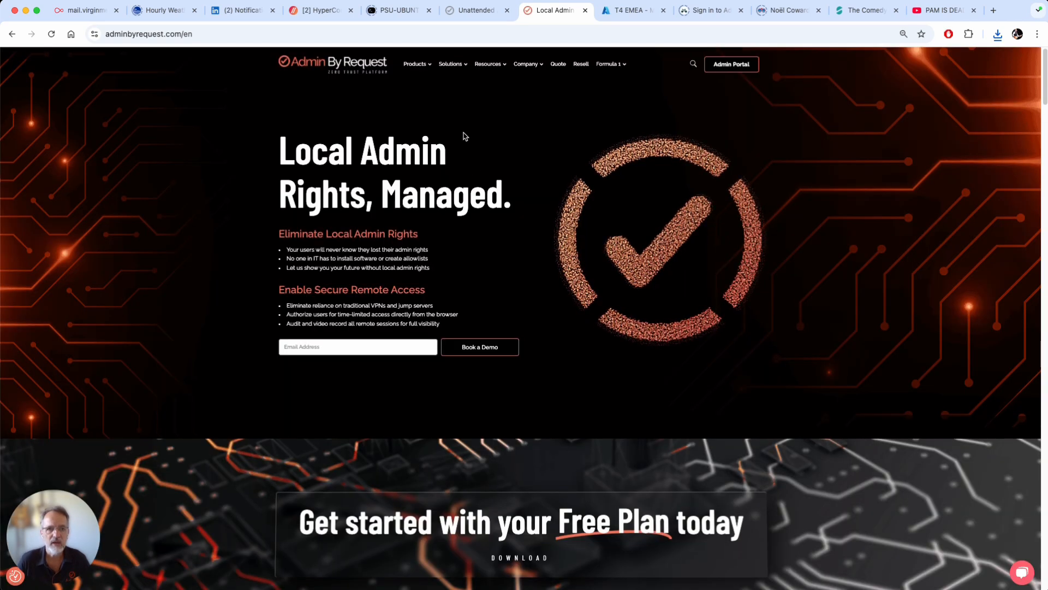
mouse_move(489, 70)
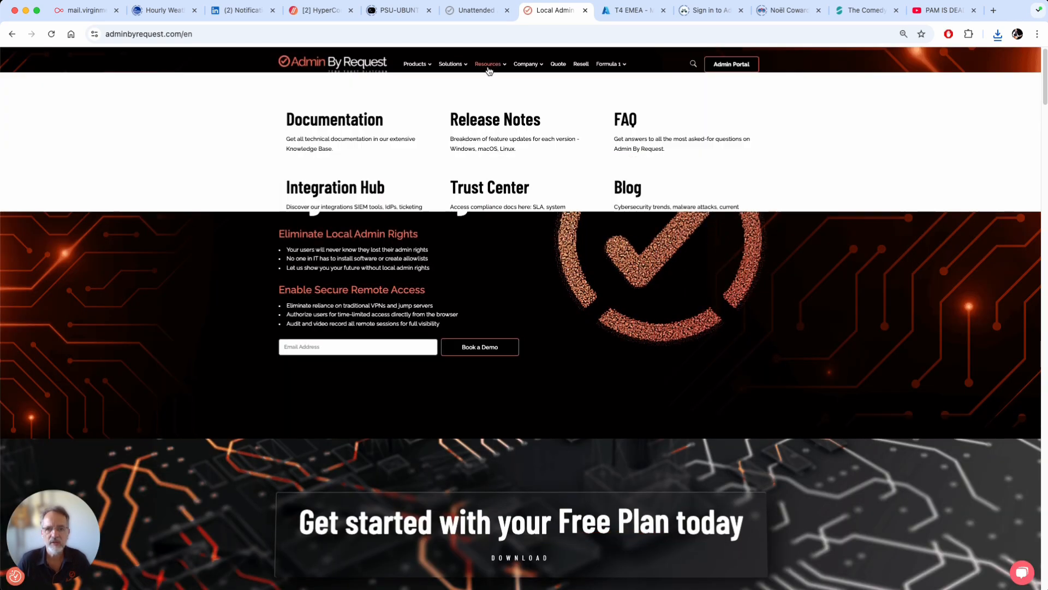
left_click(332, 126)
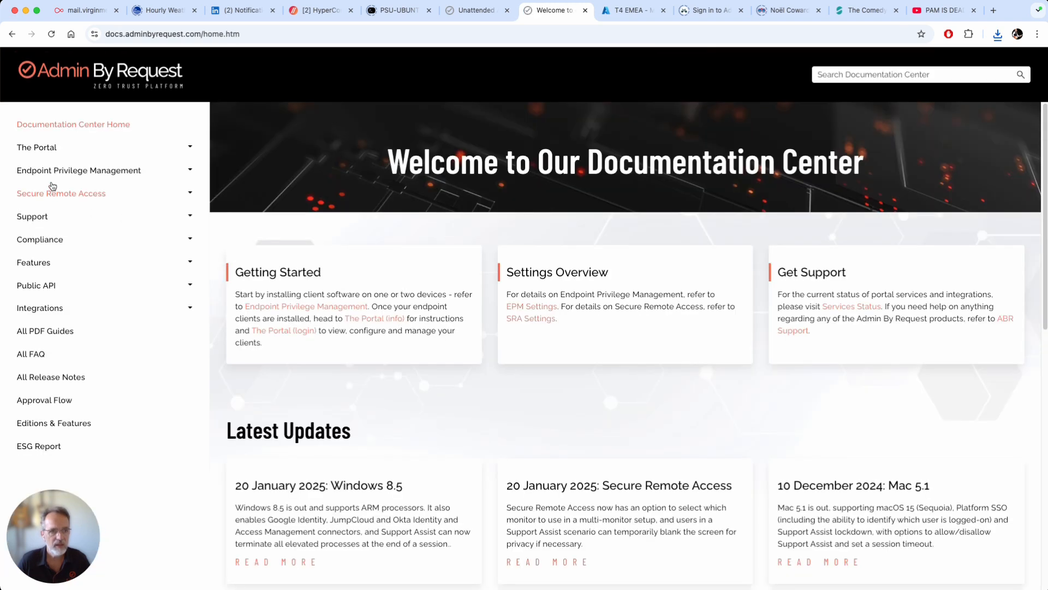
left_click(52, 171)
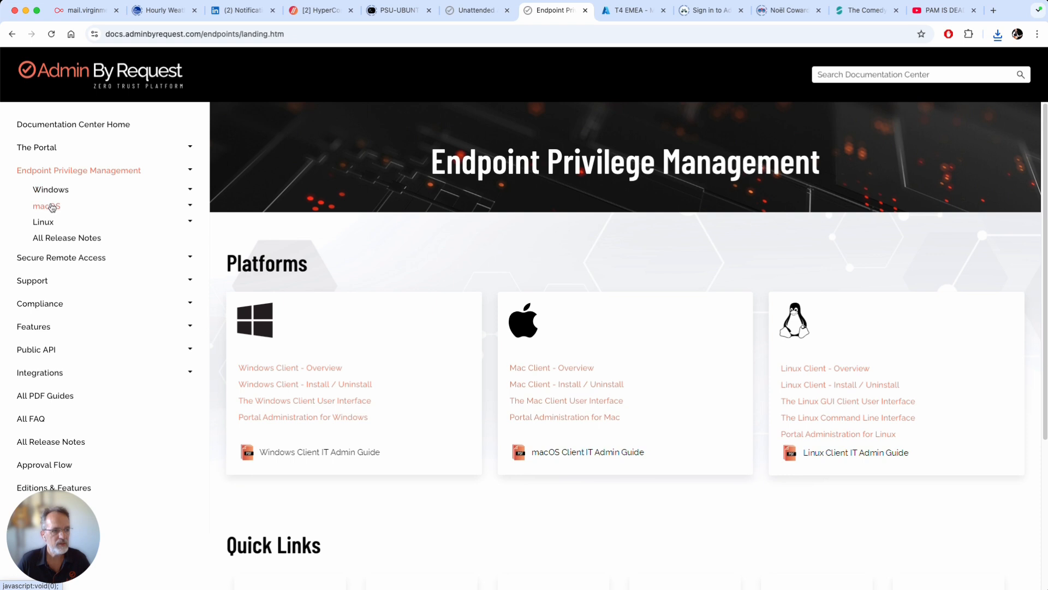
left_click(52, 207)
left_click(72, 237)
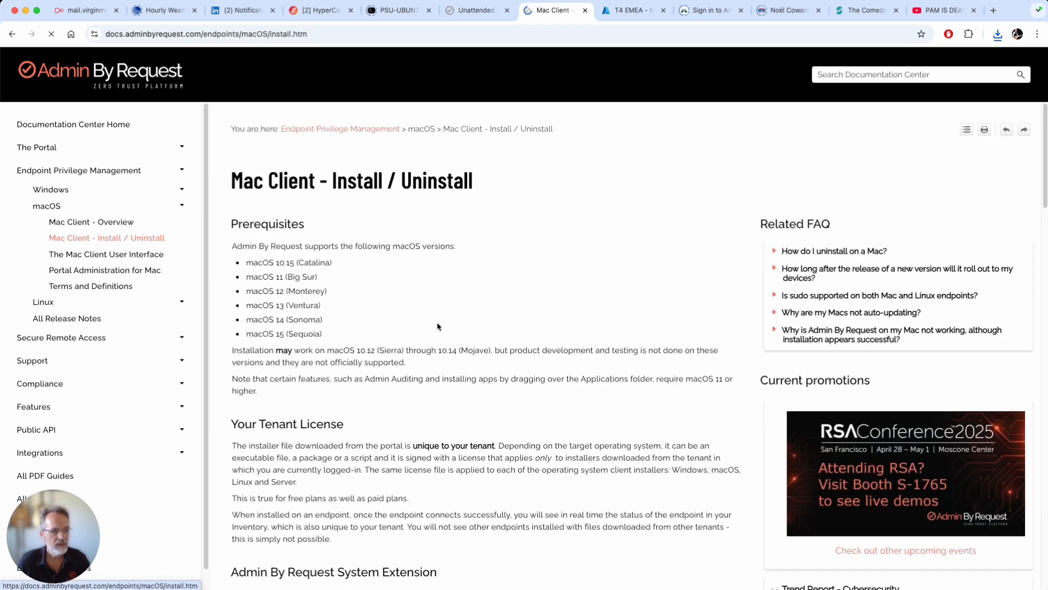
Download the zip file with both mobileconfig files from the note on multiple endpoint installation via MDM
scroll(437, 327, "down", 7)
scroll(483, 369, "down", 7)
scroll(483, 374, "down", 3)
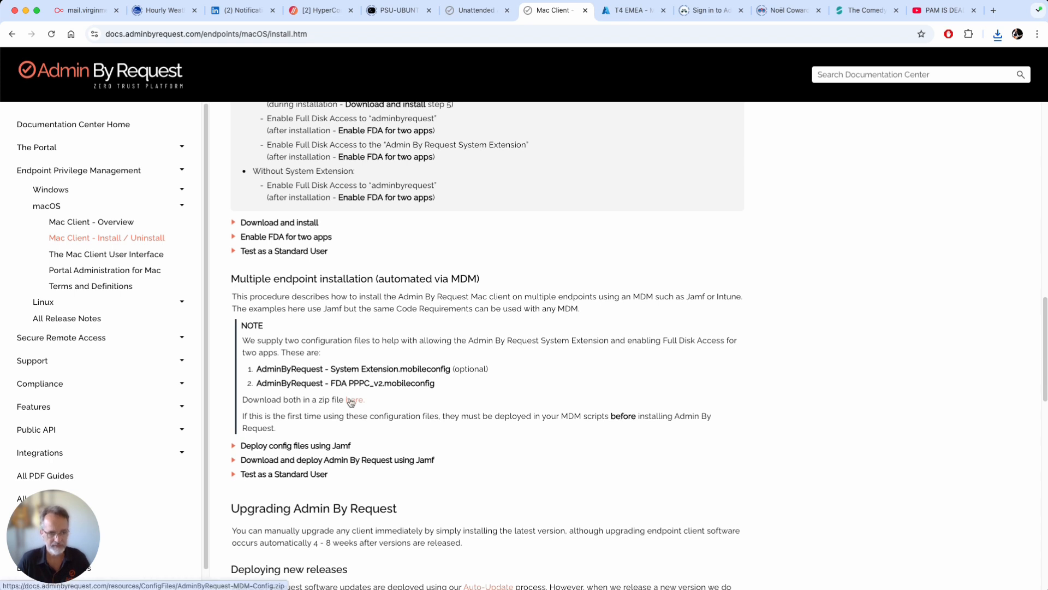
left_click(354, 403)
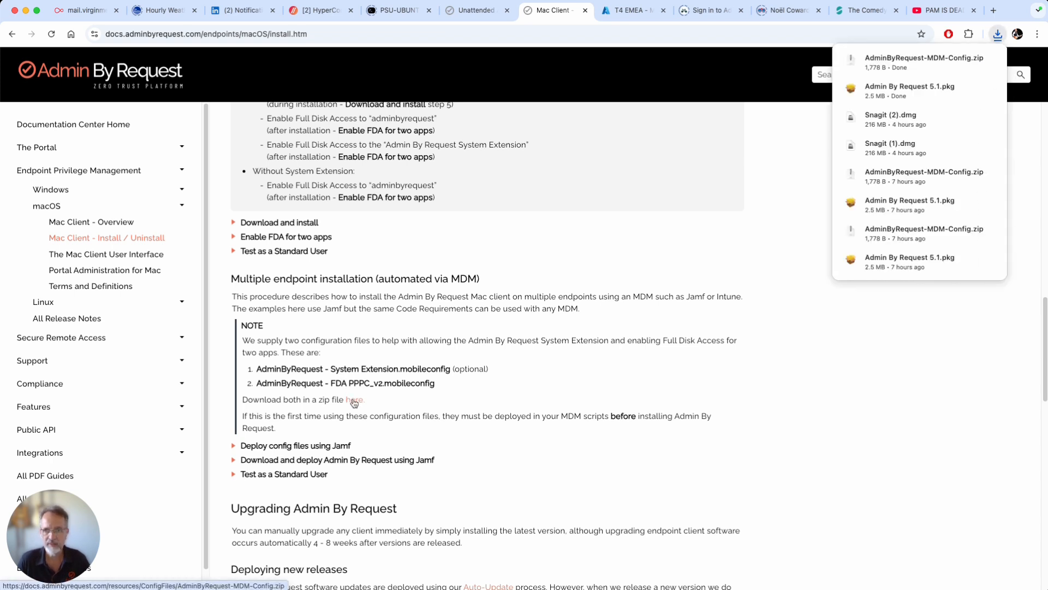
Extract the downloaded AdminByRequest-MDM-Config.zip in the Downloads folder and view the mobileconfig files in the extracted folder
mouse_move(882, 69)
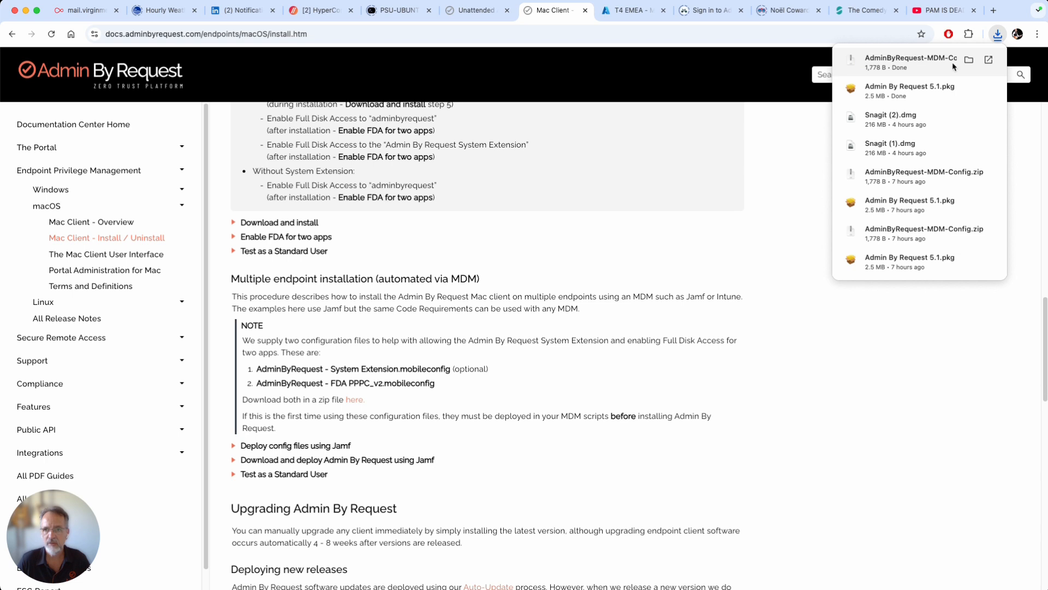
left_click(966, 62)
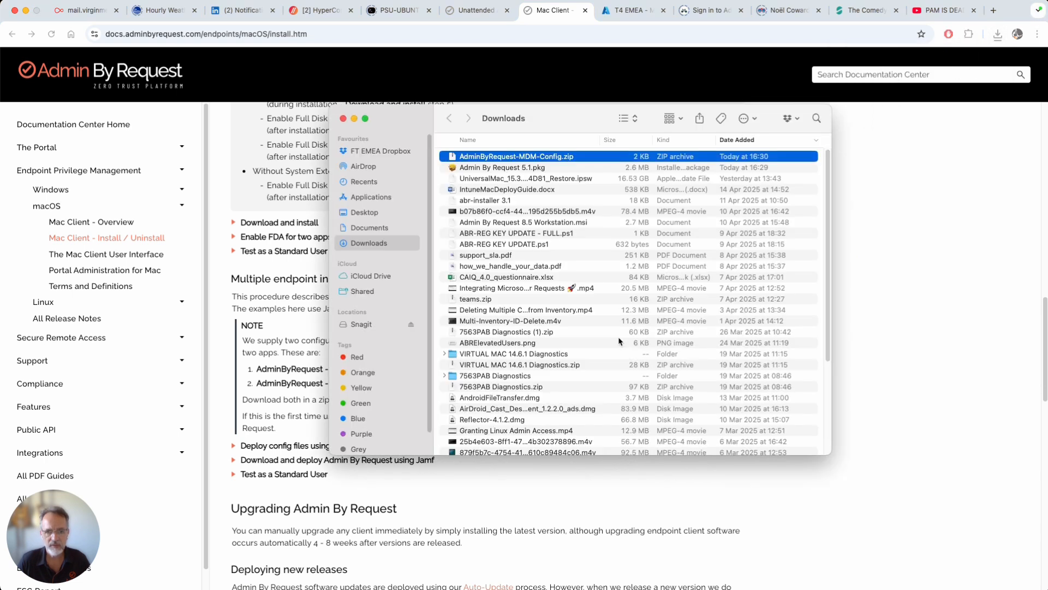
double_click(520, 162)
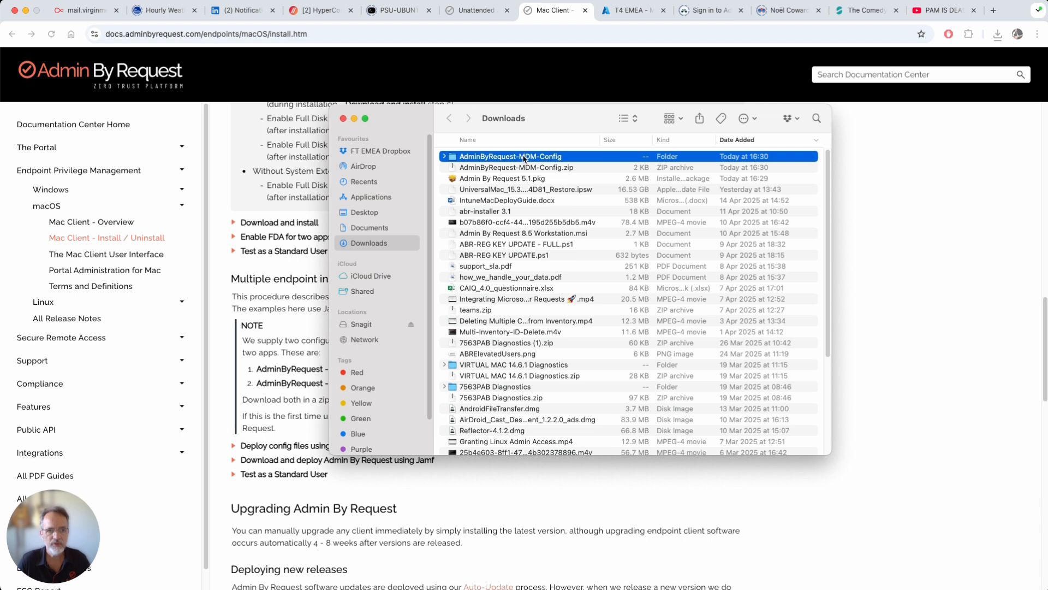
double_click(523, 157)
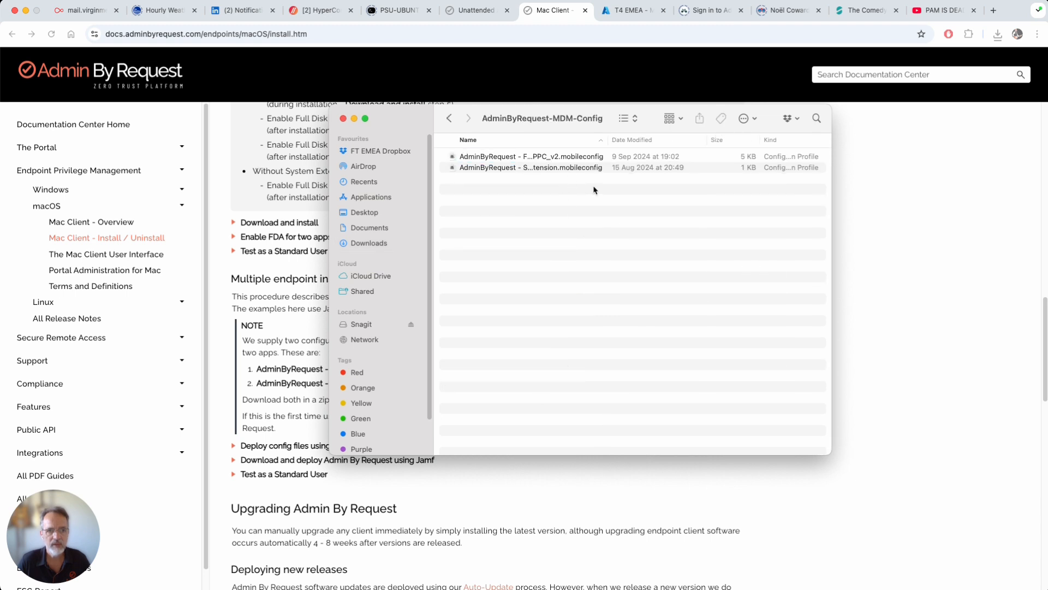
left_click(528, 168)
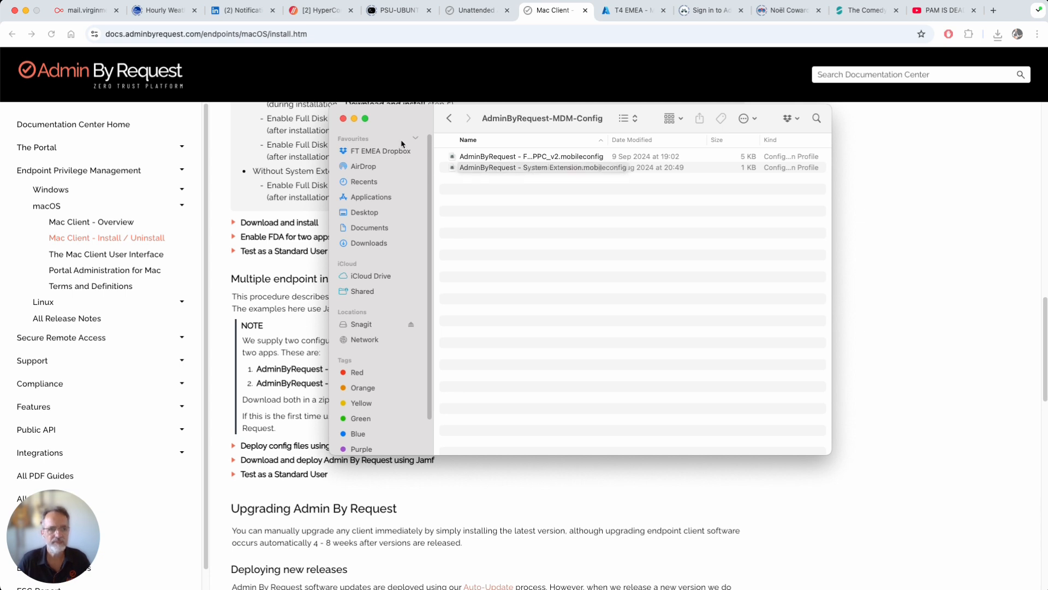
left_click(355, 119)
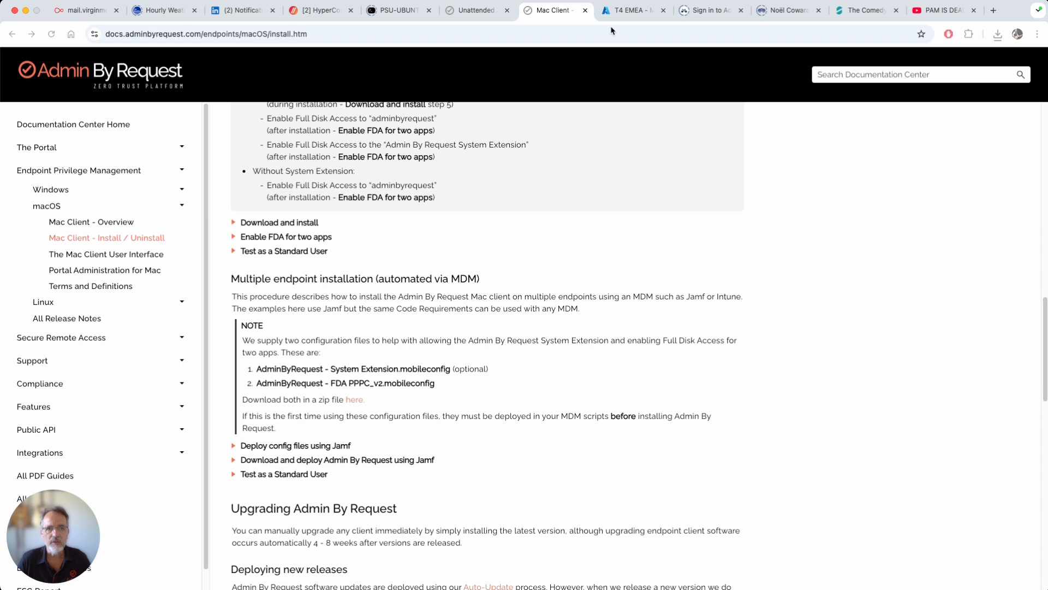
Switch to the Microsoft Intune admin center and open the configuration policies for macOS devices
left_click(628, 11)
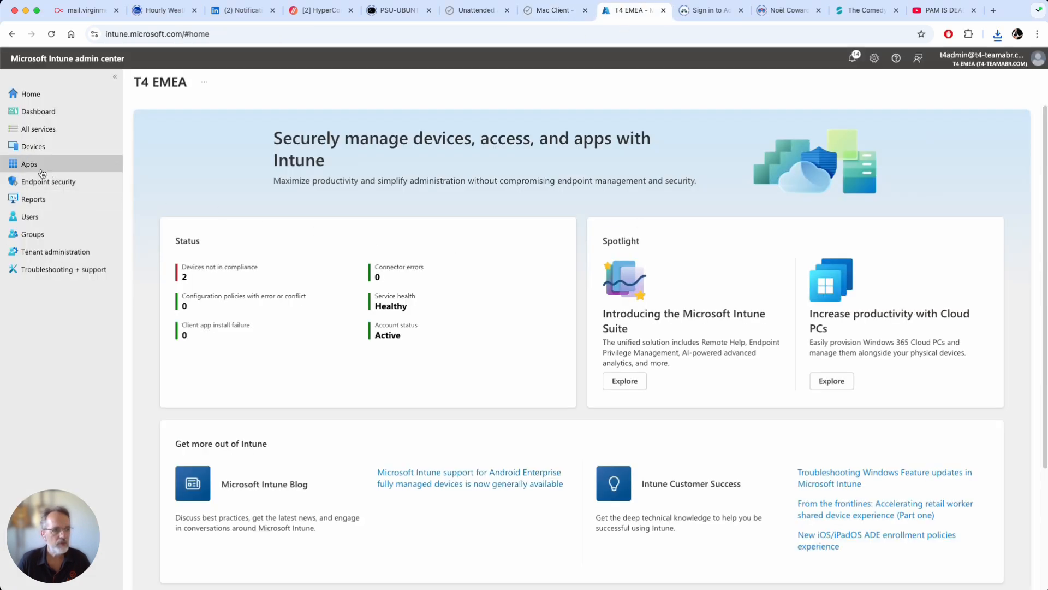
left_click(35, 150)
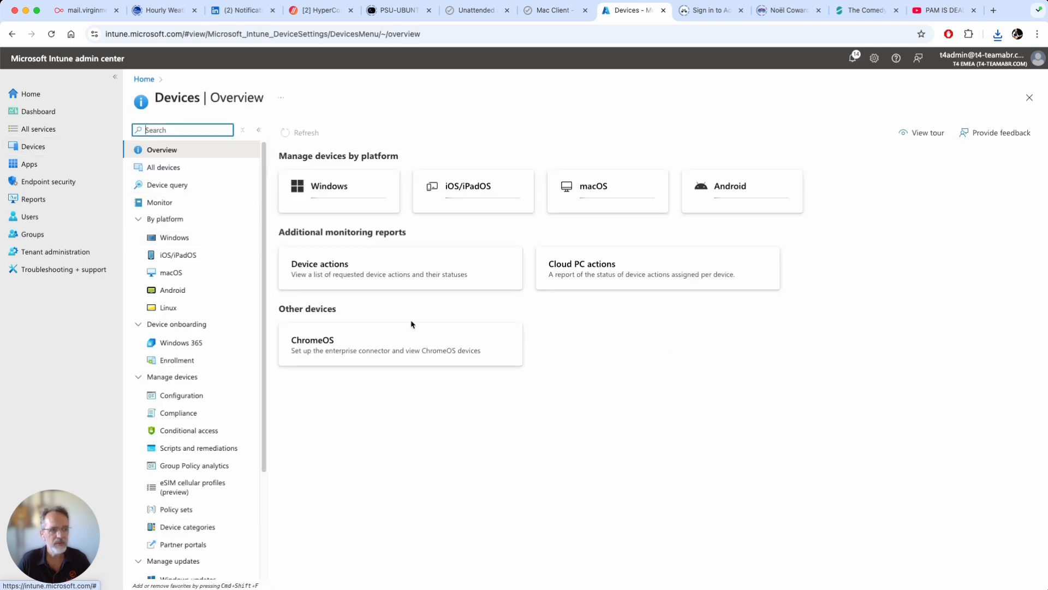
left_click(171, 272)
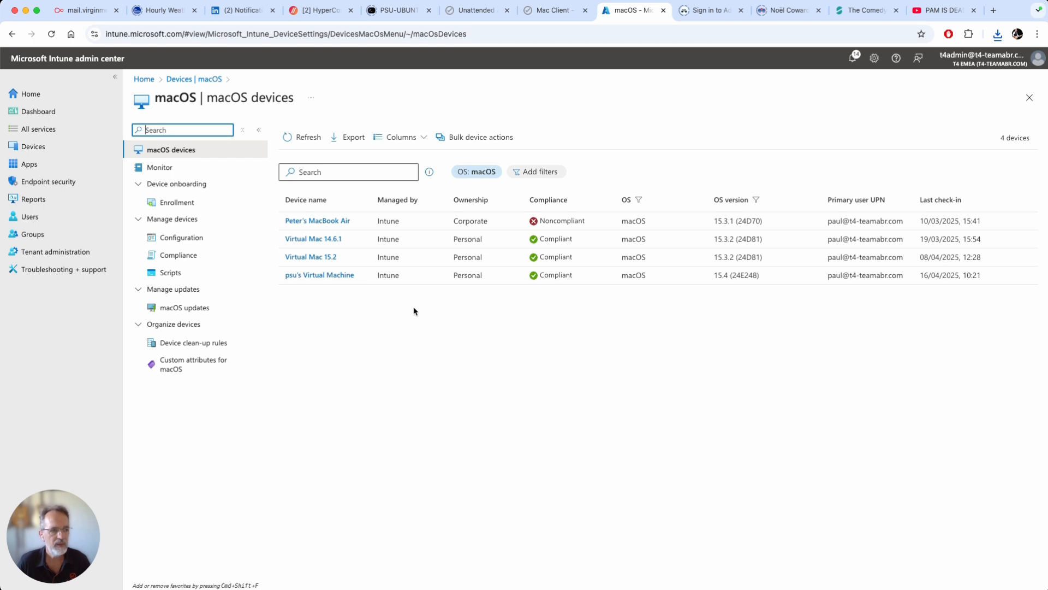
left_click(35, 148)
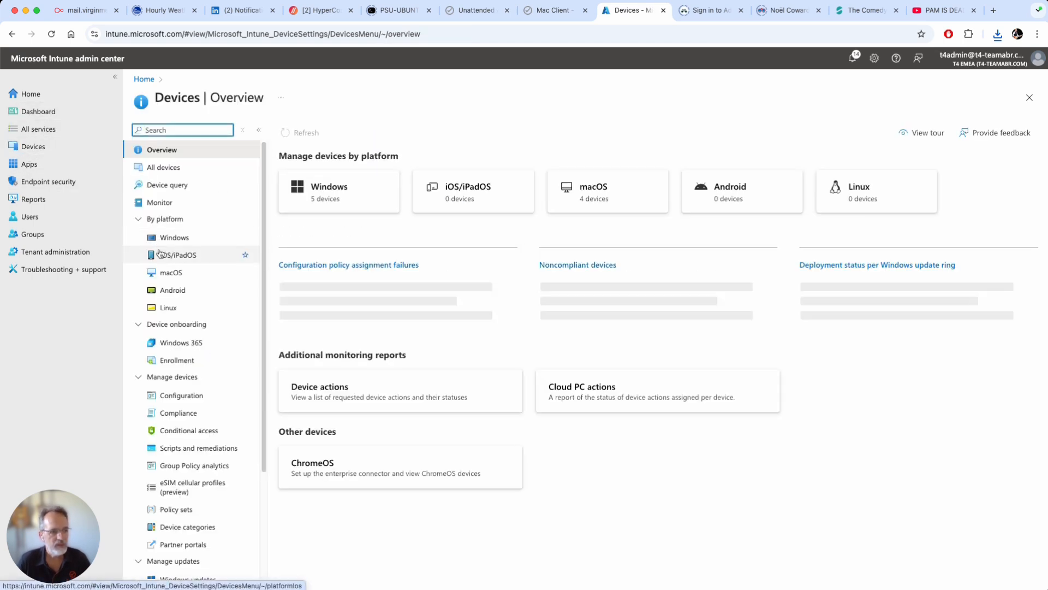
left_click(165, 273)
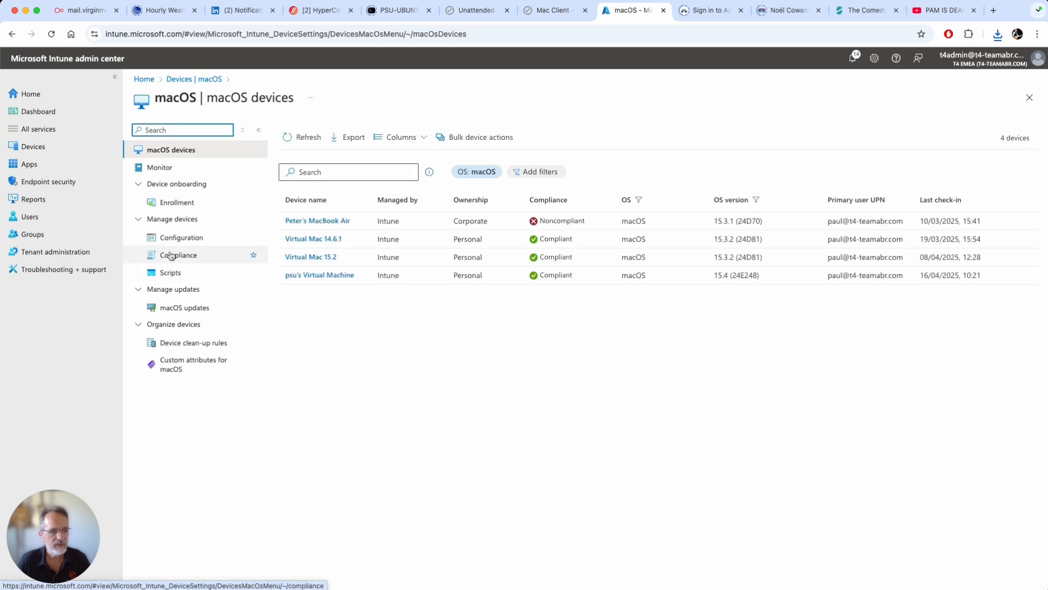
left_click(171, 238)
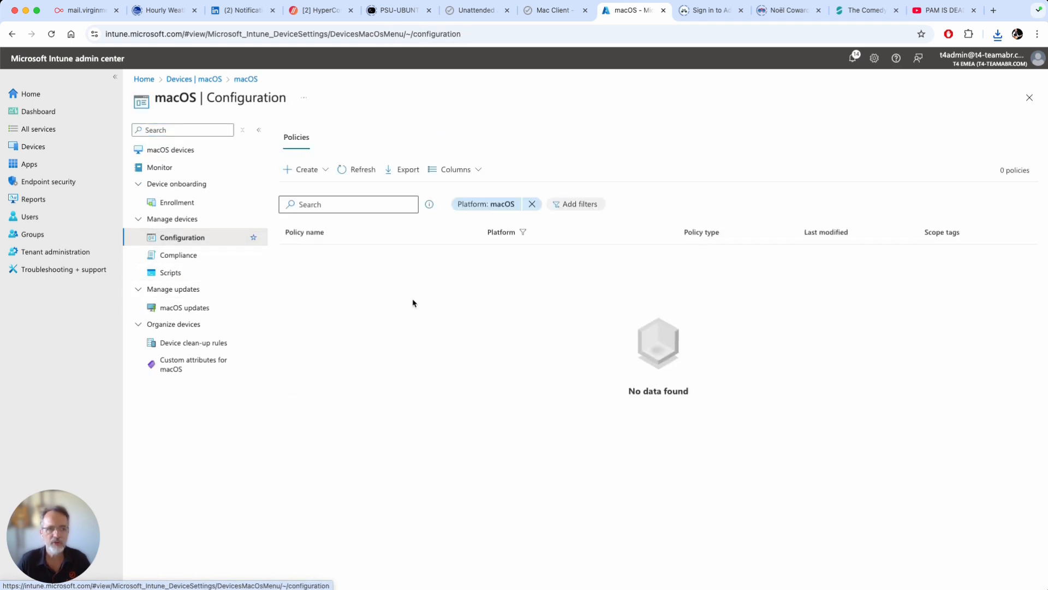
Create a new macOS configuration policy with the Templates profile type and the Custom template
left_click(306, 171)
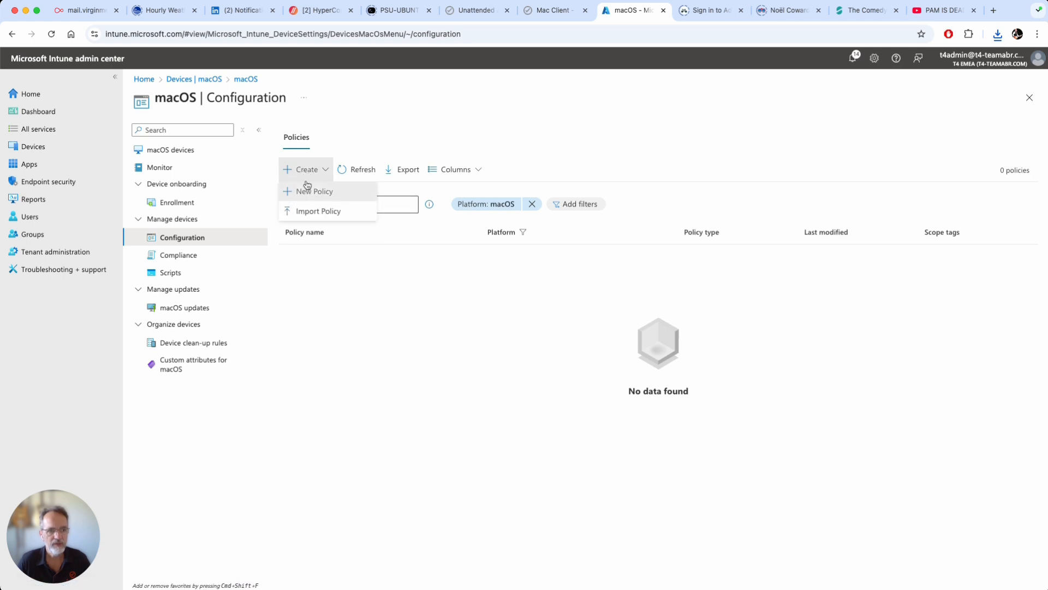
left_click(307, 194)
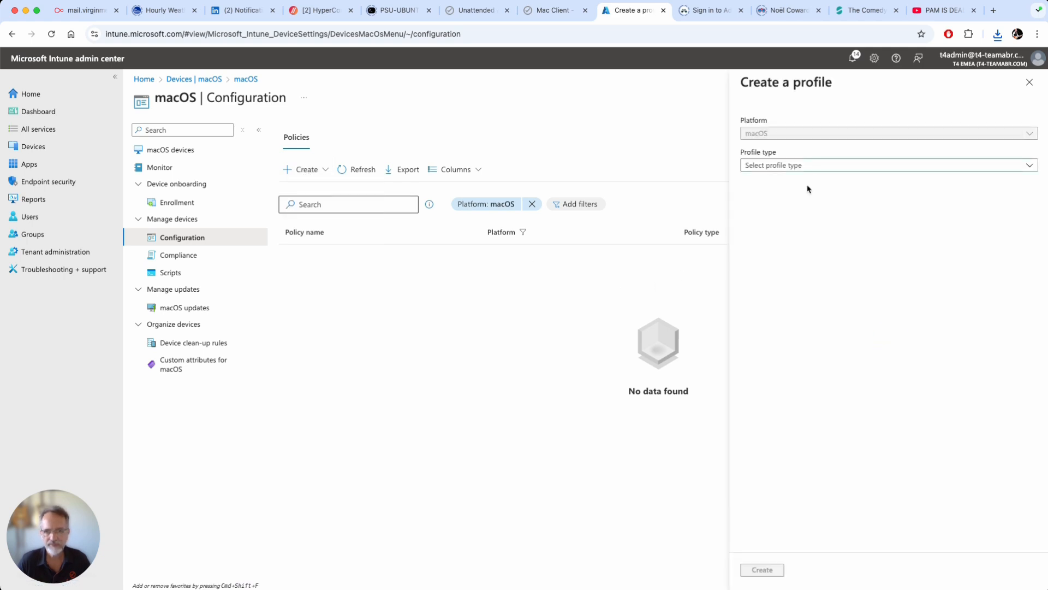
left_click(810, 165)
left_click(762, 198)
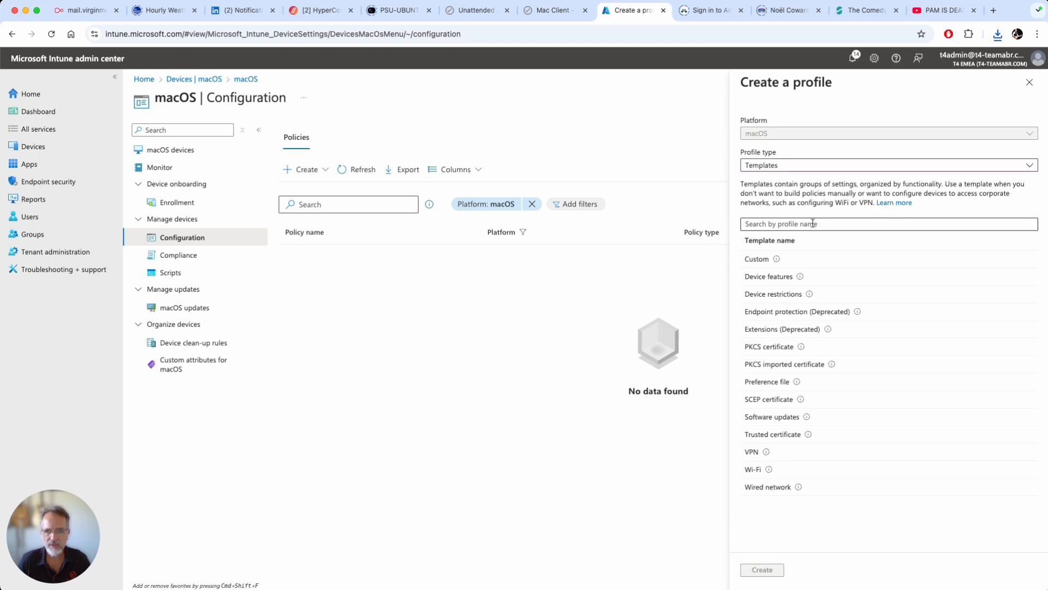
left_click(747, 259)
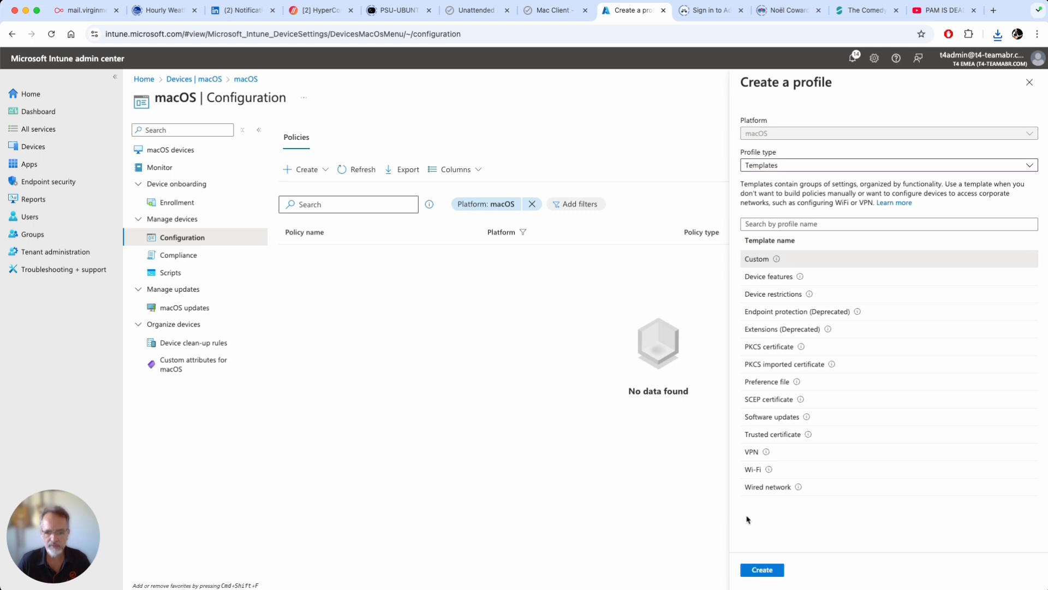
left_click(762, 569)
Name the custom profile "ABR - FDA" and continue to its configuration settings
left_click(366, 162)
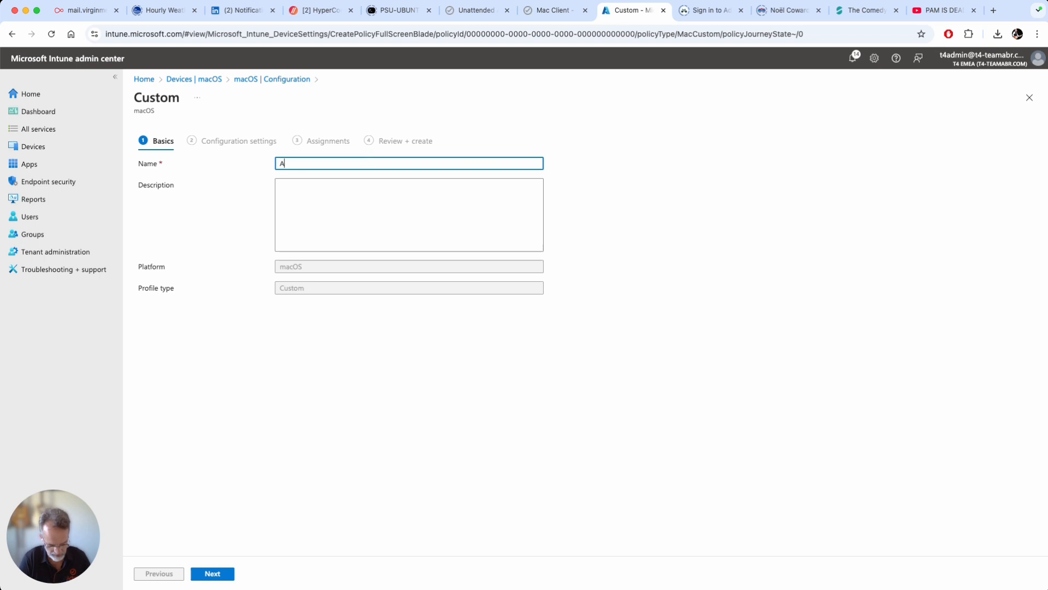
type("ABR - FDA")
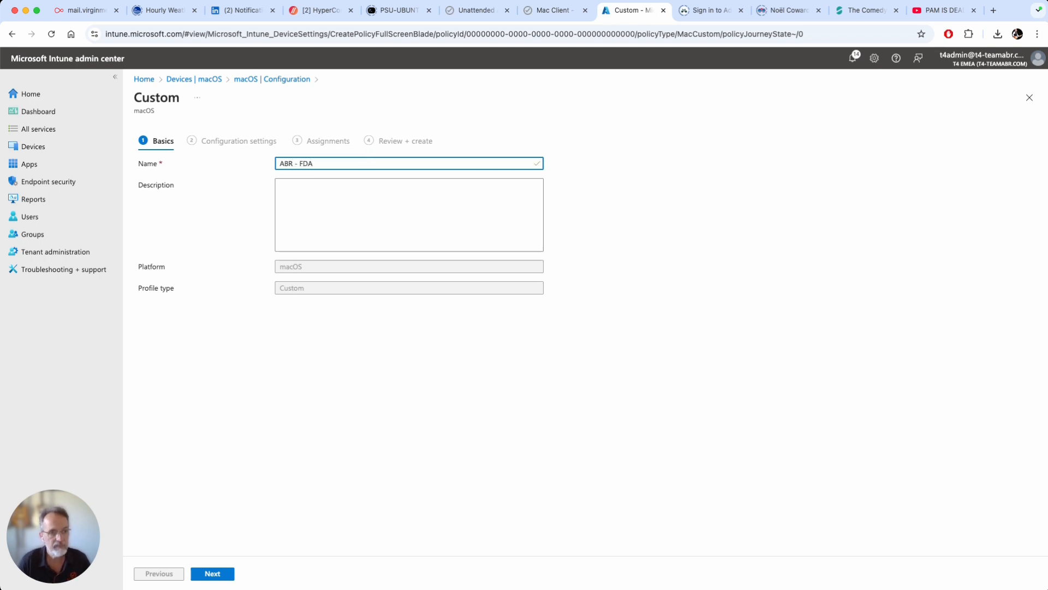
left_click(221, 574)
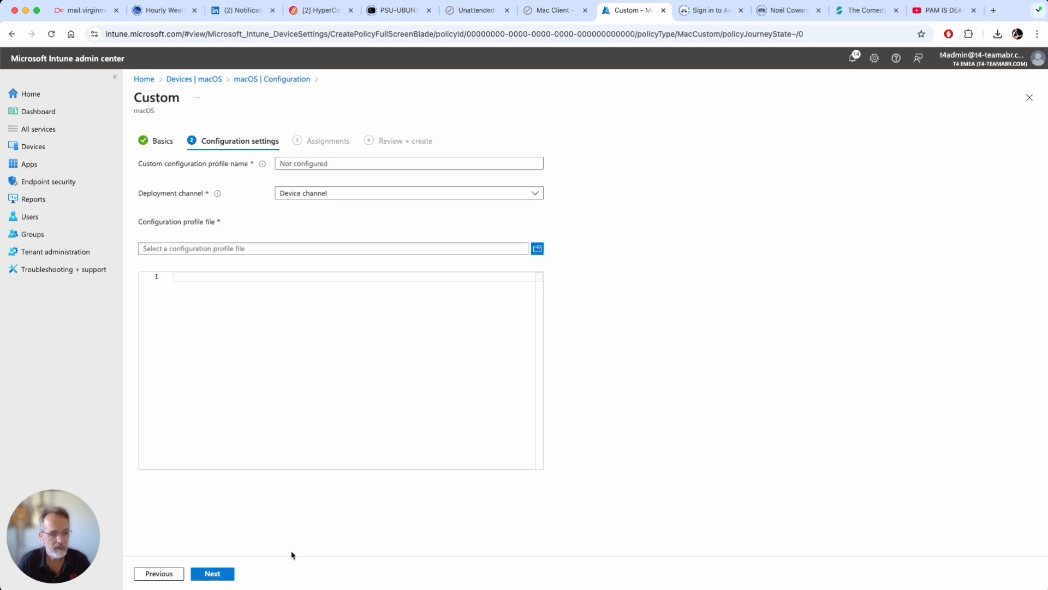
Set the custom configuration profile name to FDA, upload "AdminByRequest - FDA PPPC_v2.mobileconfig" from the AdminByRequest-MDM-Config folder, and continue to the assignments
left_click(349, 165)
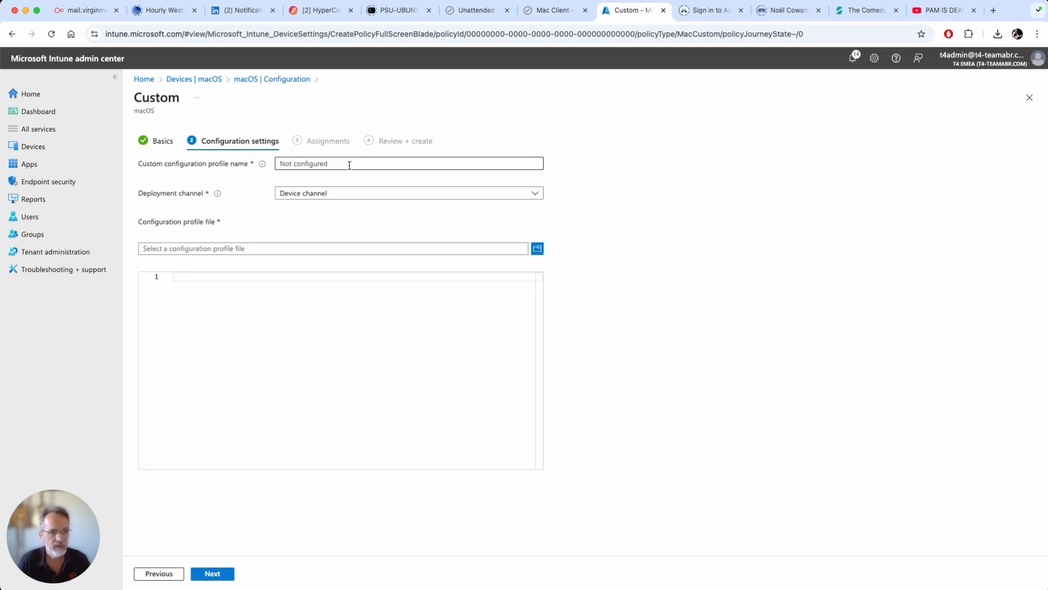
type("FDA")
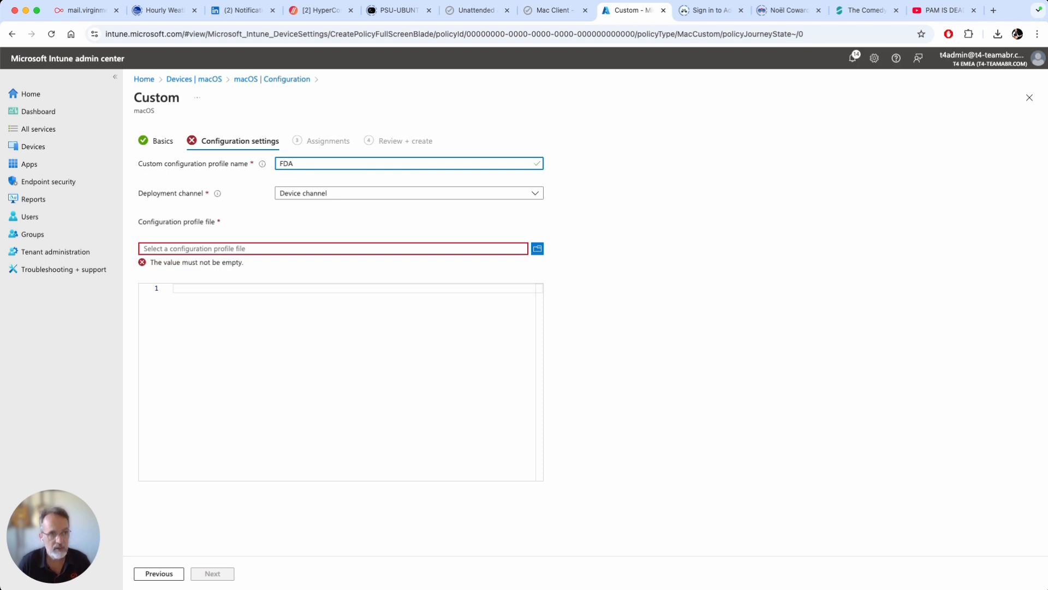
left_click(537, 250)
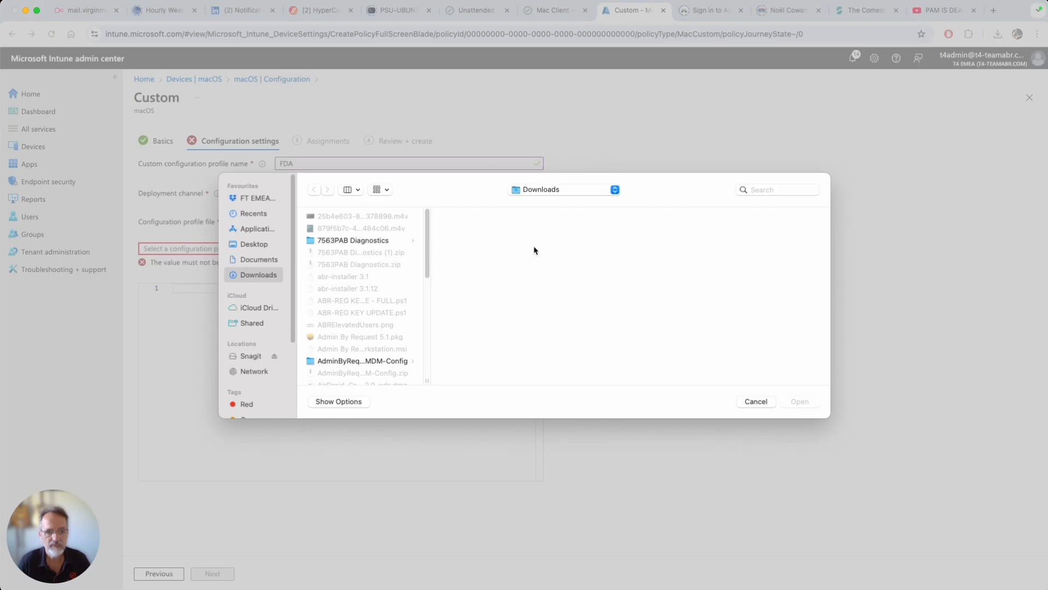
left_click(387, 362)
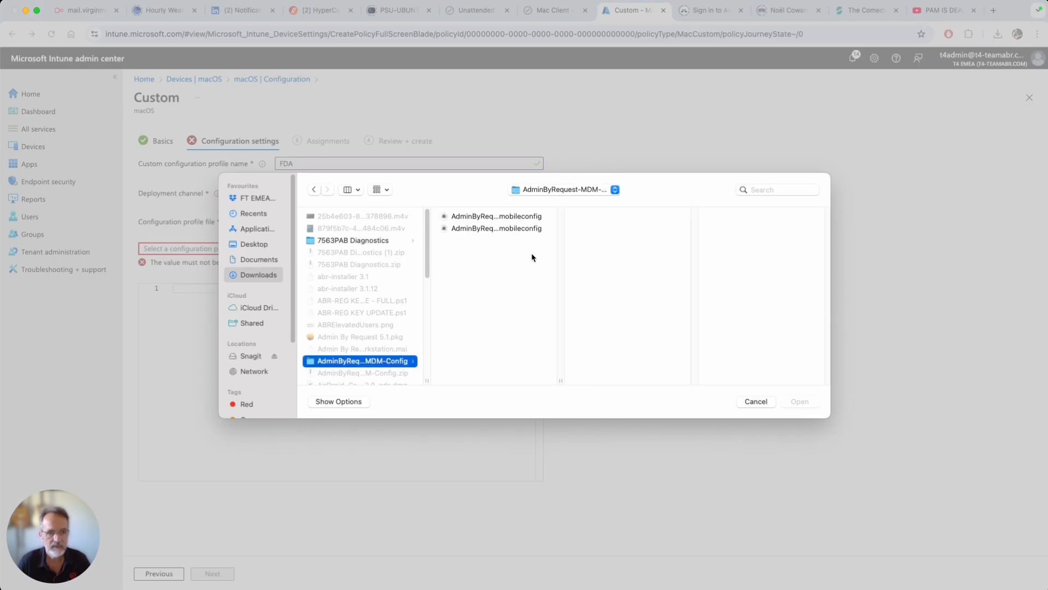
left_click(520, 217)
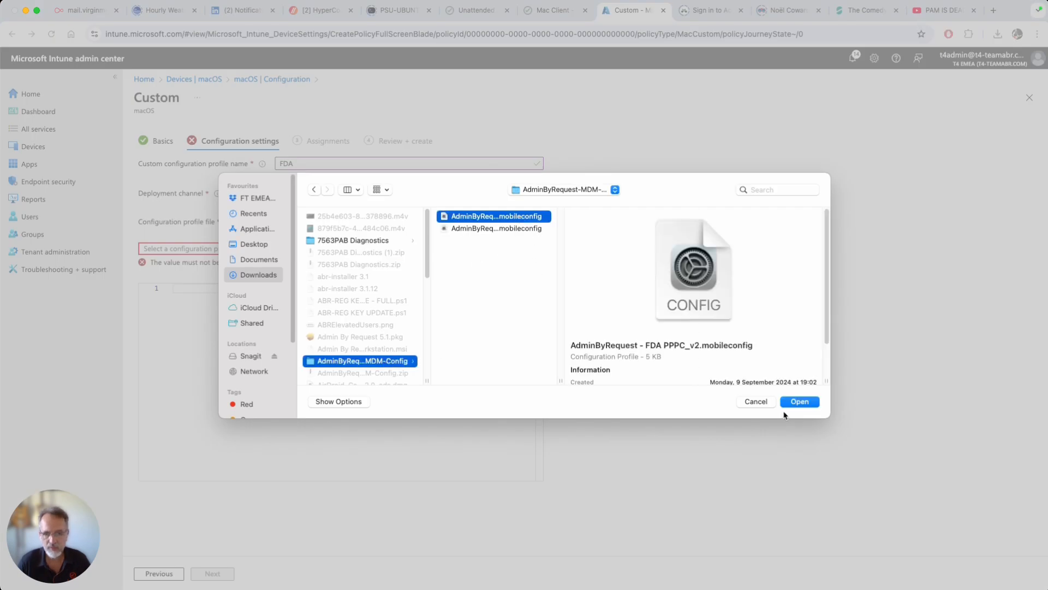
left_click(799, 402)
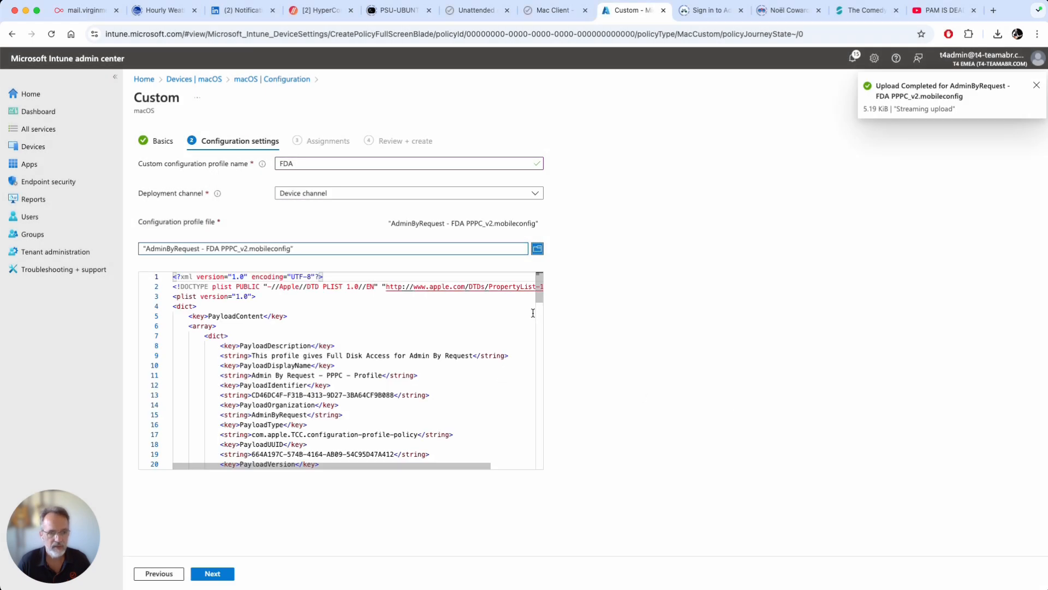
left_click_drag(539, 304, 541, 466)
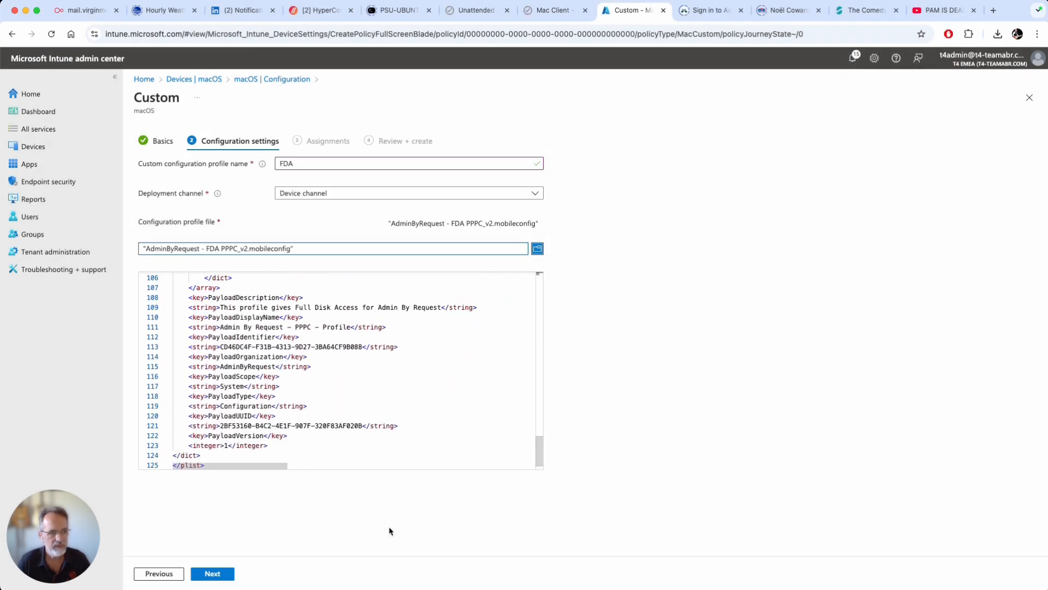
left_click(214, 573)
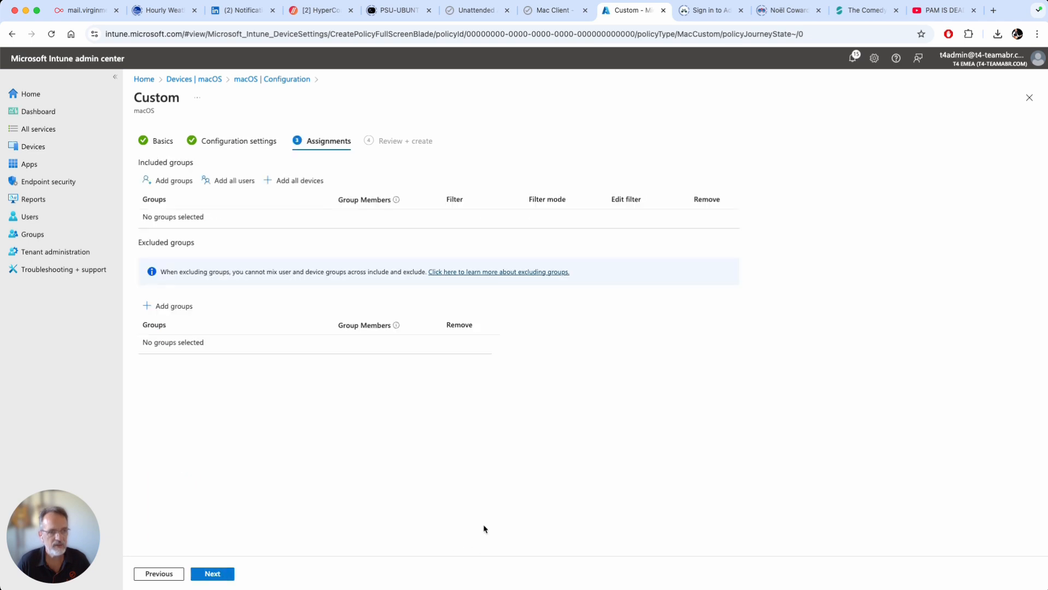
Assign the profile to all devices in the included groups
left_click(295, 180)
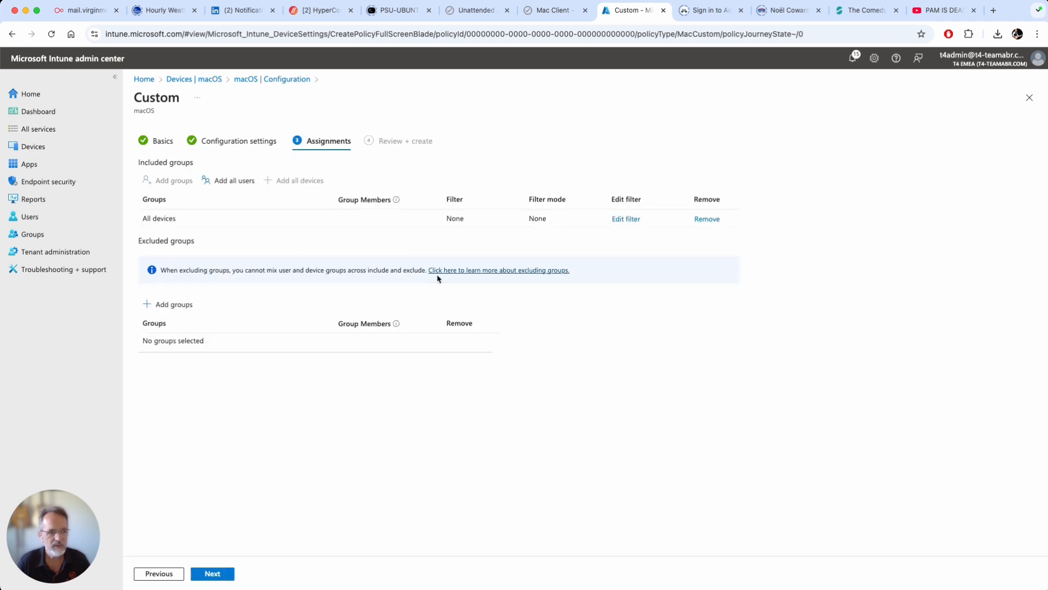
Review and create the "ABR - FDA" profile, and refresh the macOS policy list
left_click(211, 573)
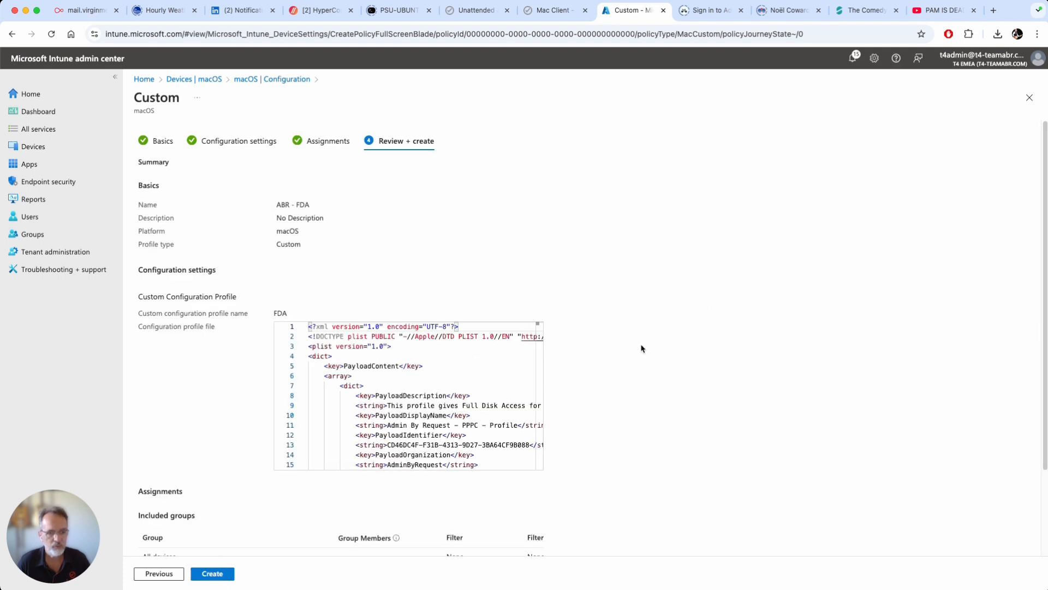
scroll(641, 348, "down", 3)
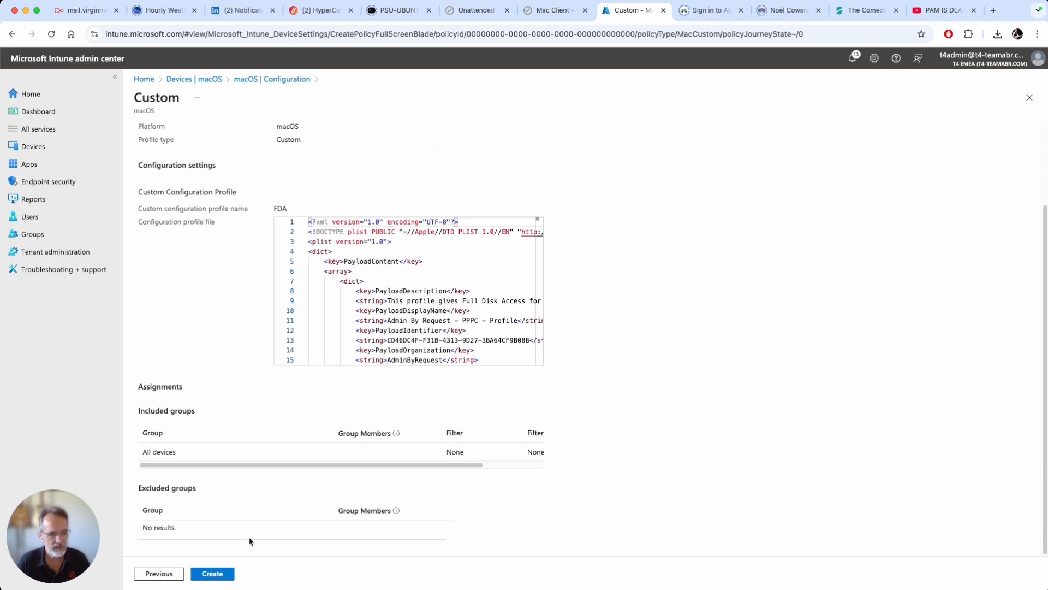
left_click(214, 573)
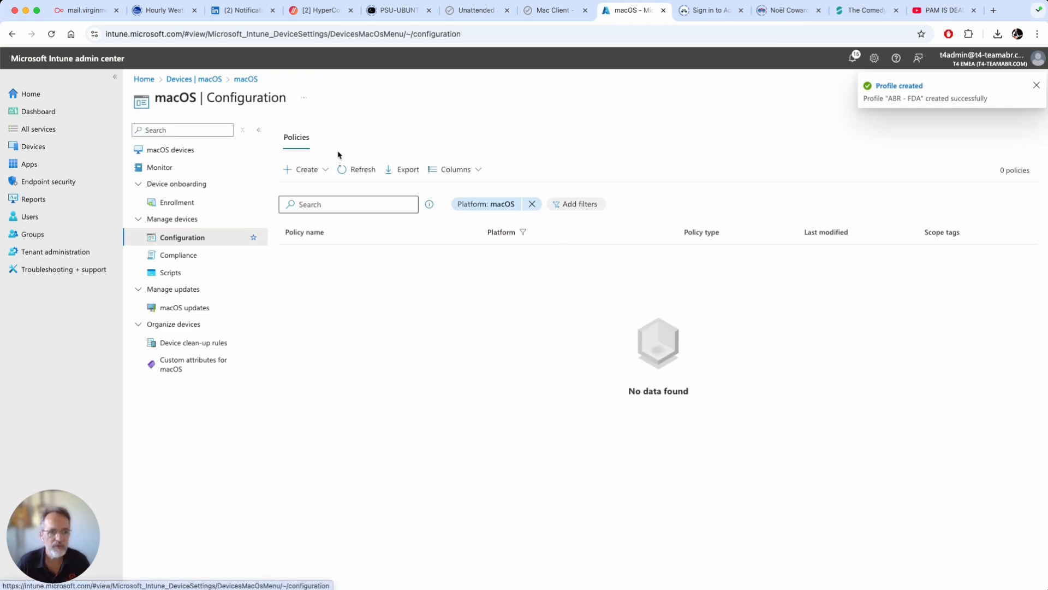
left_click(363, 174)
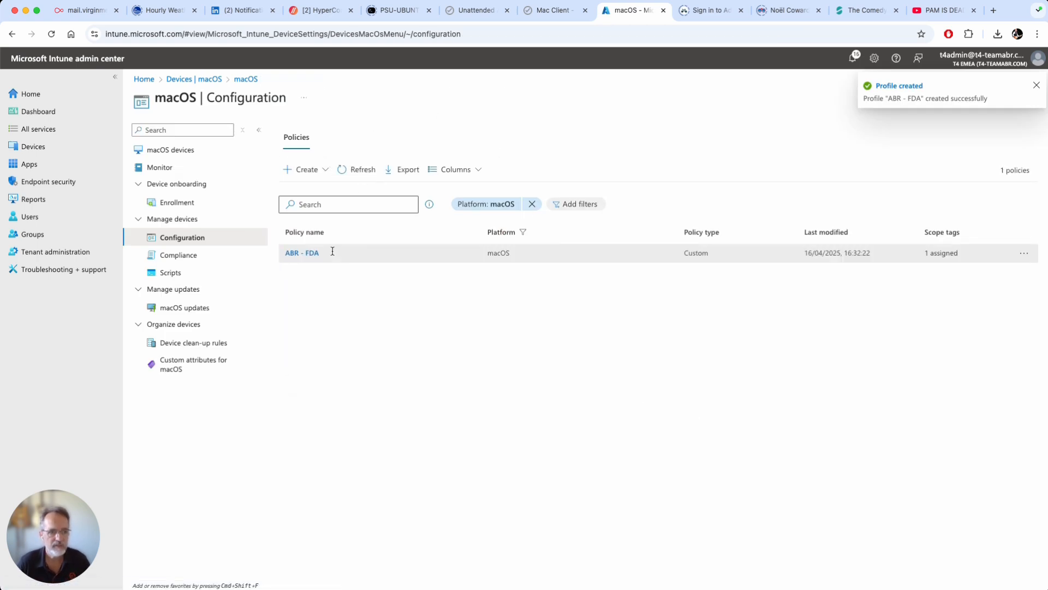
Create another new macOS configuration policy with the Templates profile type and the Custom template
left_click(297, 173)
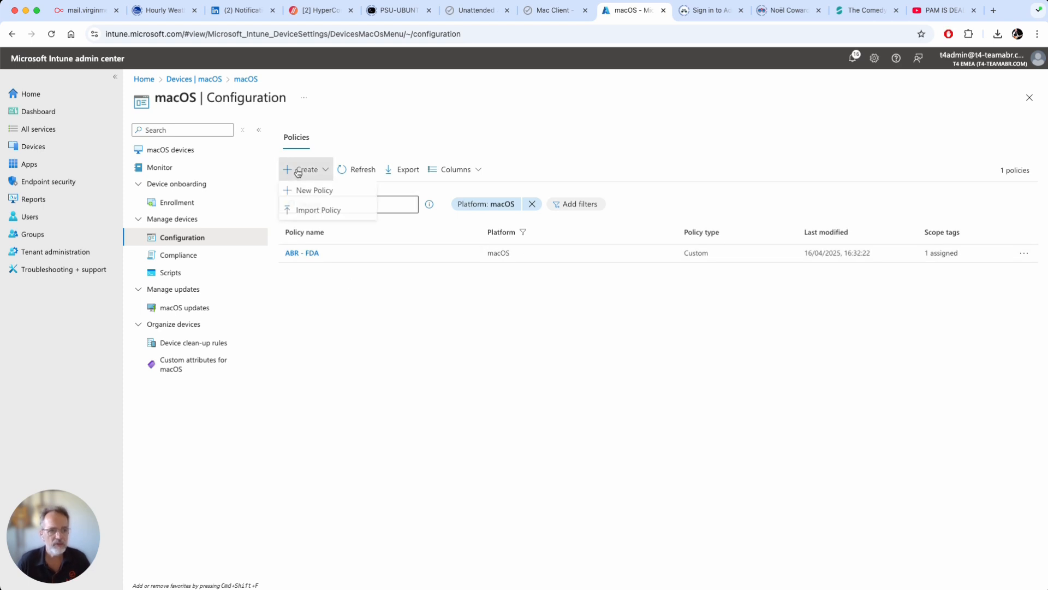
left_click(302, 192)
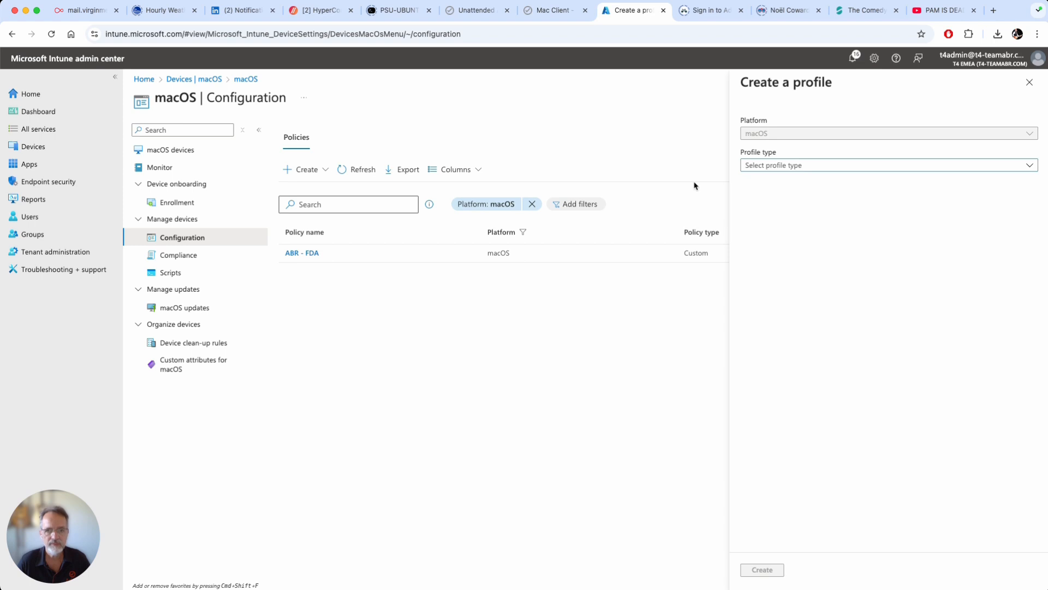
left_click(792, 166)
left_click(768, 199)
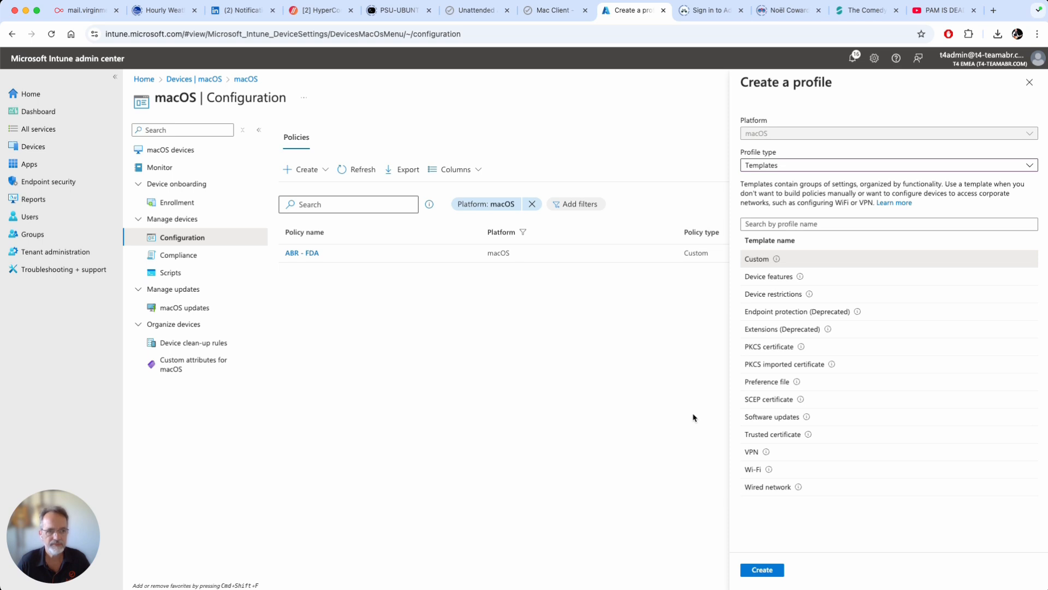
left_click(756, 574)
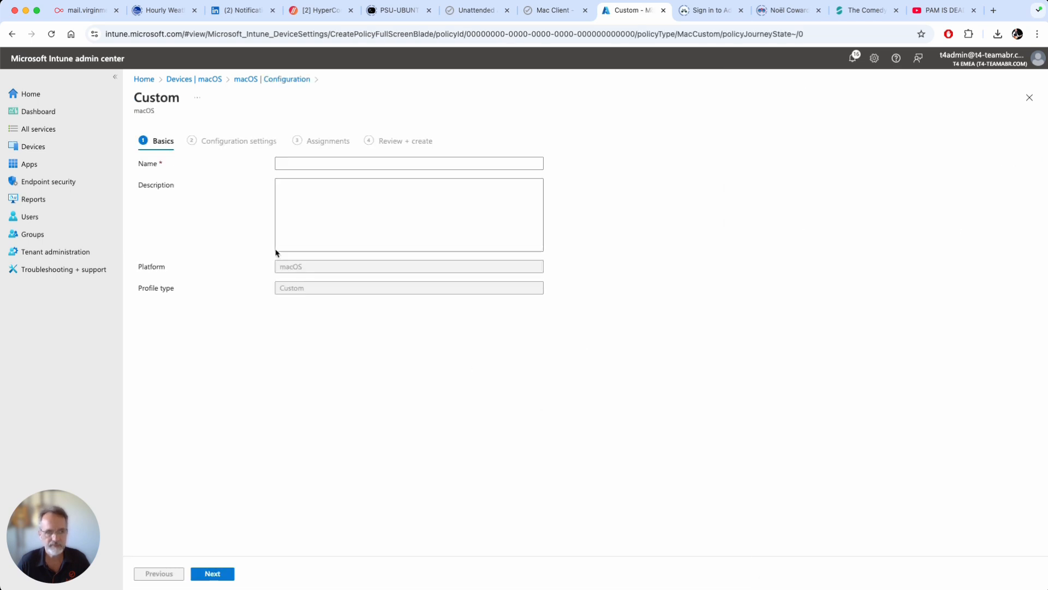
Name the custom profile "ABR - System Extension" and continue to its configuration settings
left_click(303, 163)
type("ABR - System Extension")
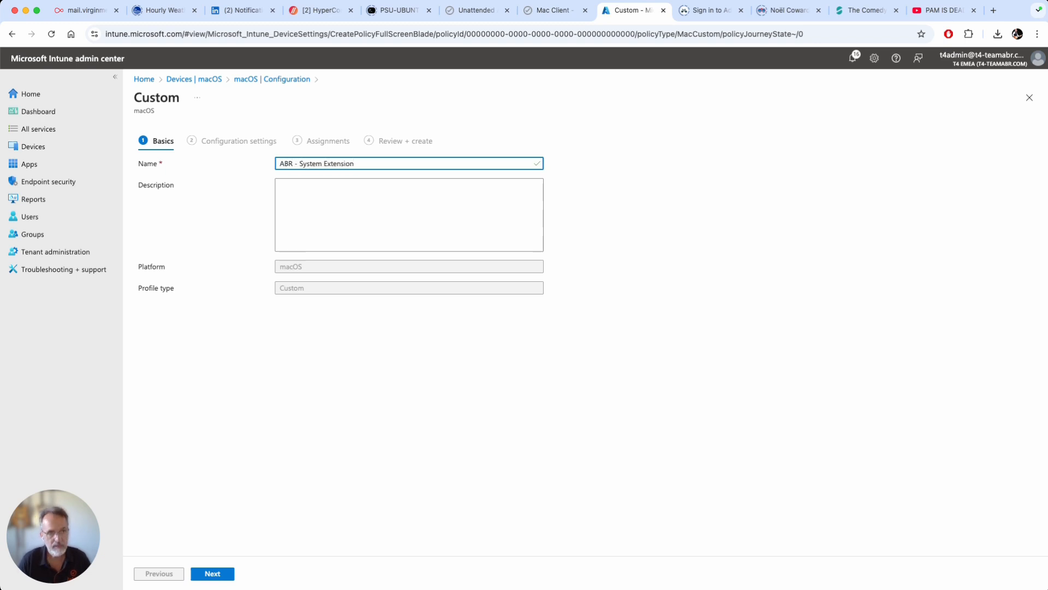
left_click(212, 573)
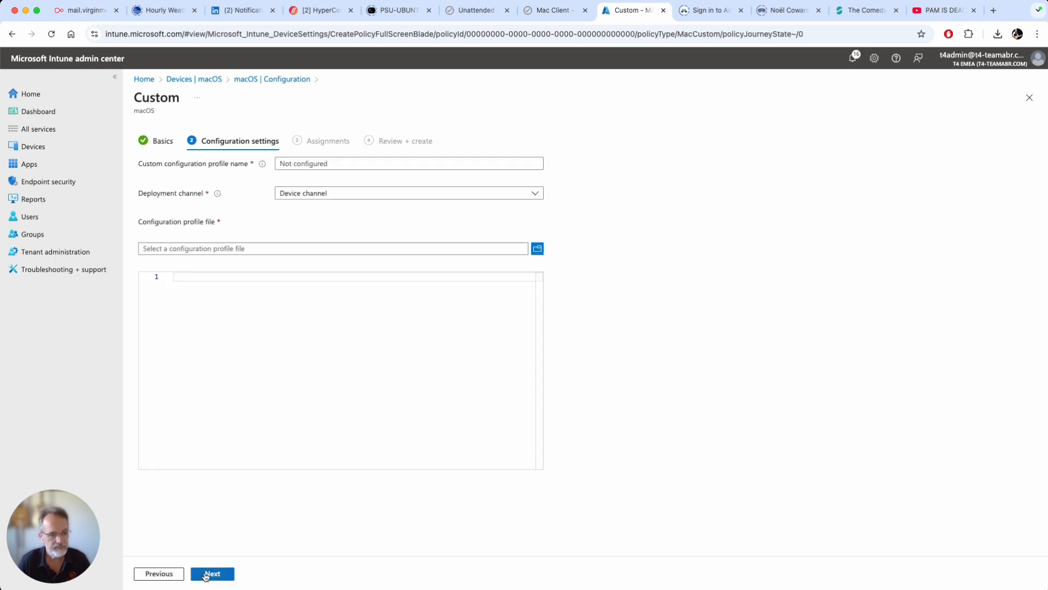
Set the custom configuration profile name to System Extension, upload "AdminByRequest - System Extension.mobileconfig", and continue to the assignments
left_click(331, 164)
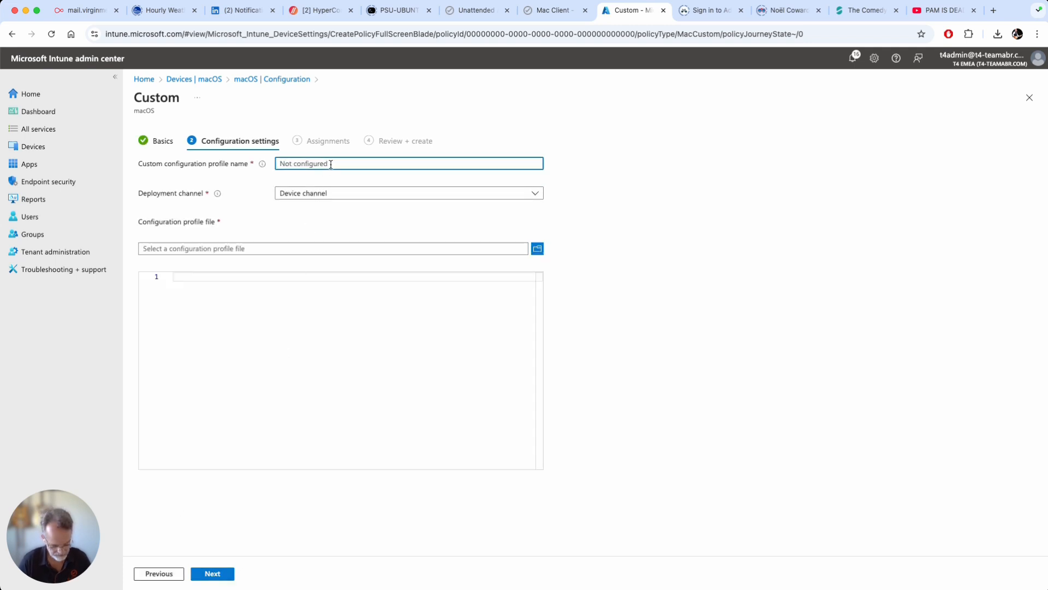
type("System E")
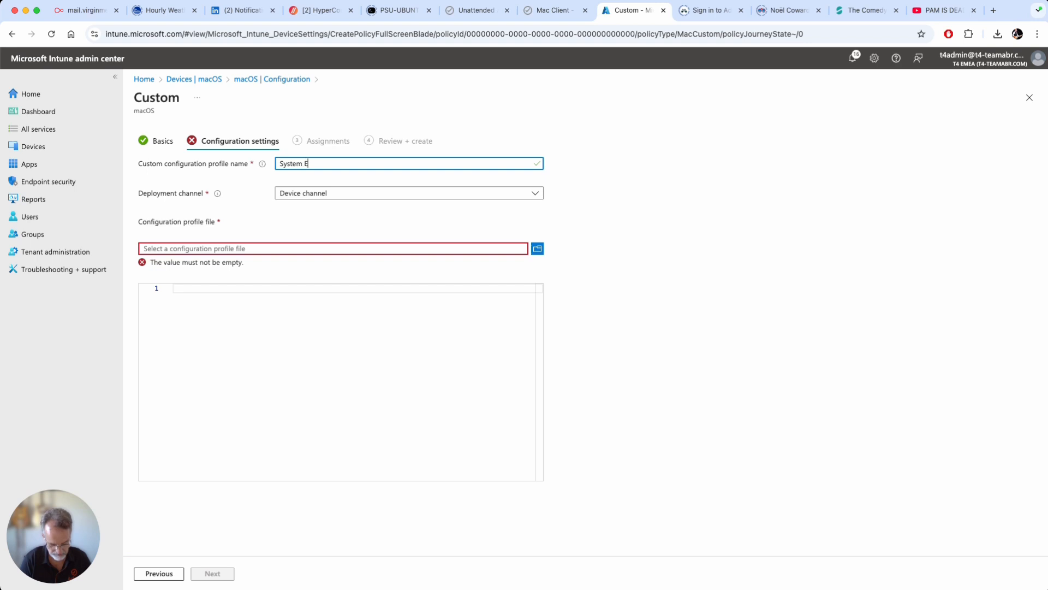
type("xtension")
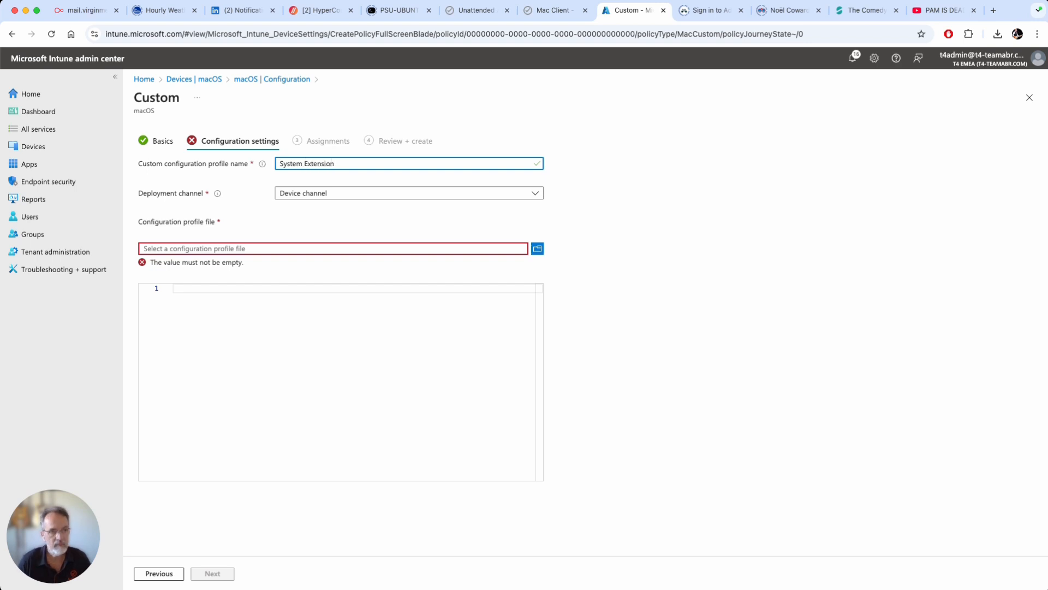
left_click(533, 251)
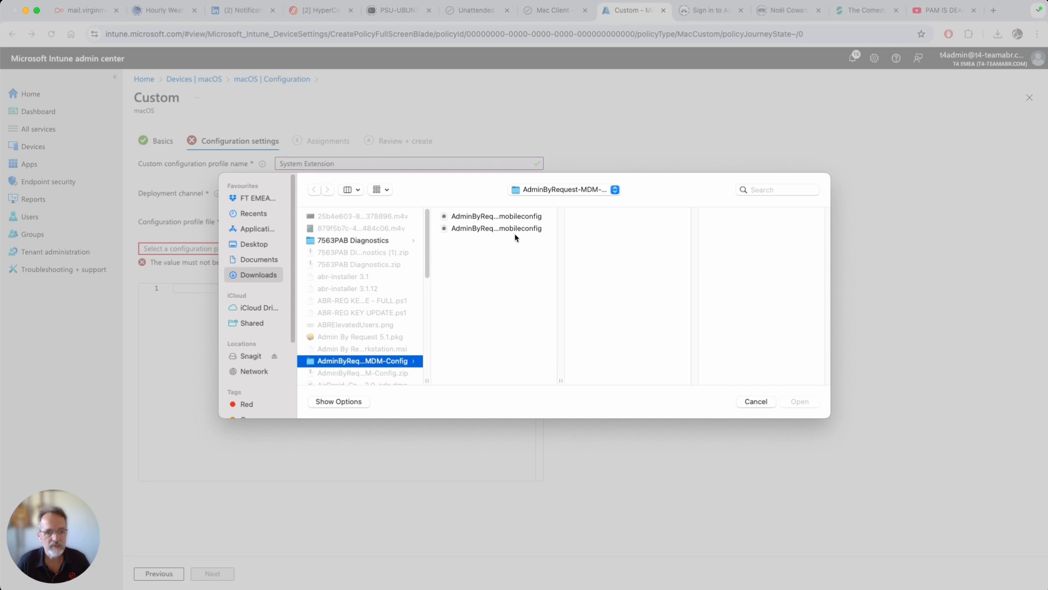
left_click(514, 230)
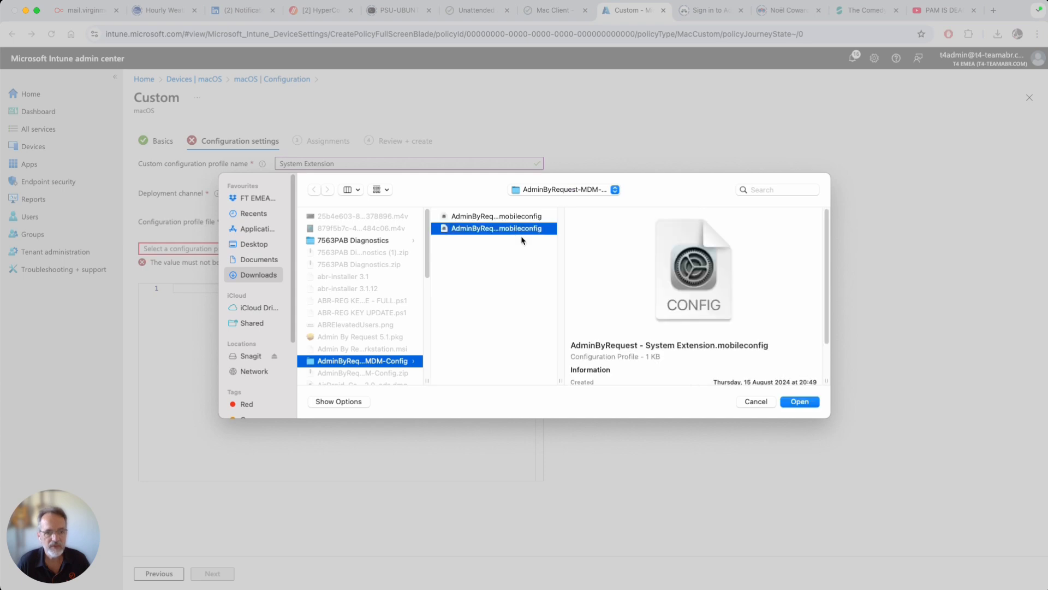
left_click(799, 403)
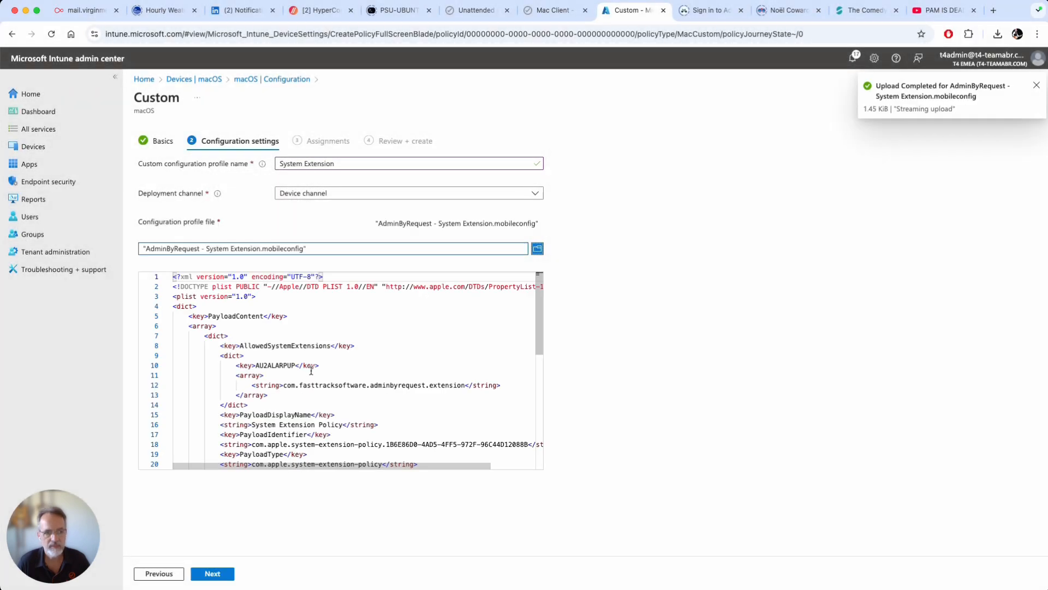
left_click_drag(543, 322, 557, 431)
left_click(225, 573)
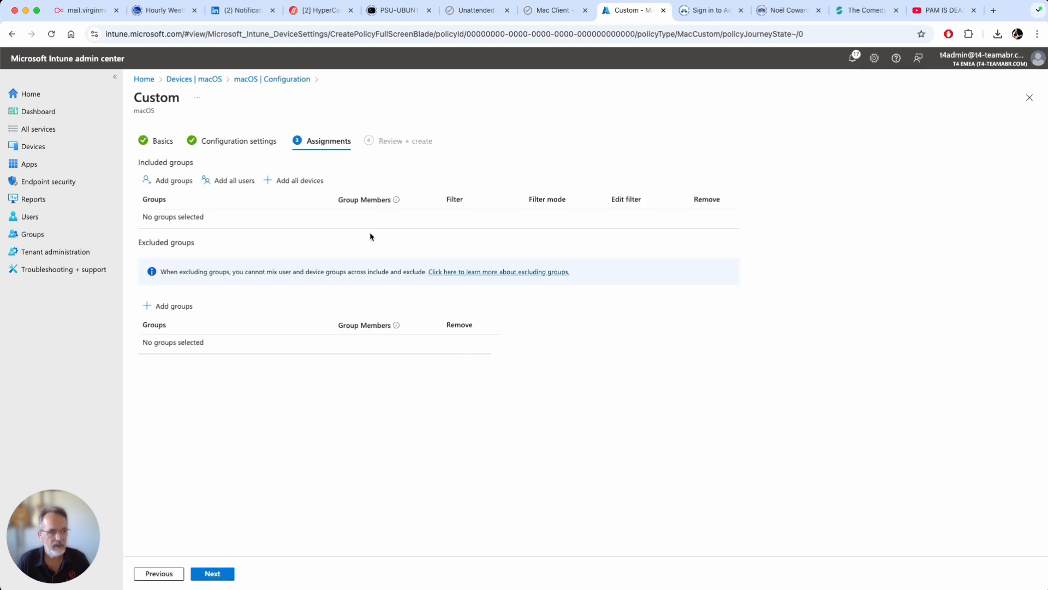
Assign the System Extension profile to all devices, create it, and refresh the policy list
left_click(301, 181)
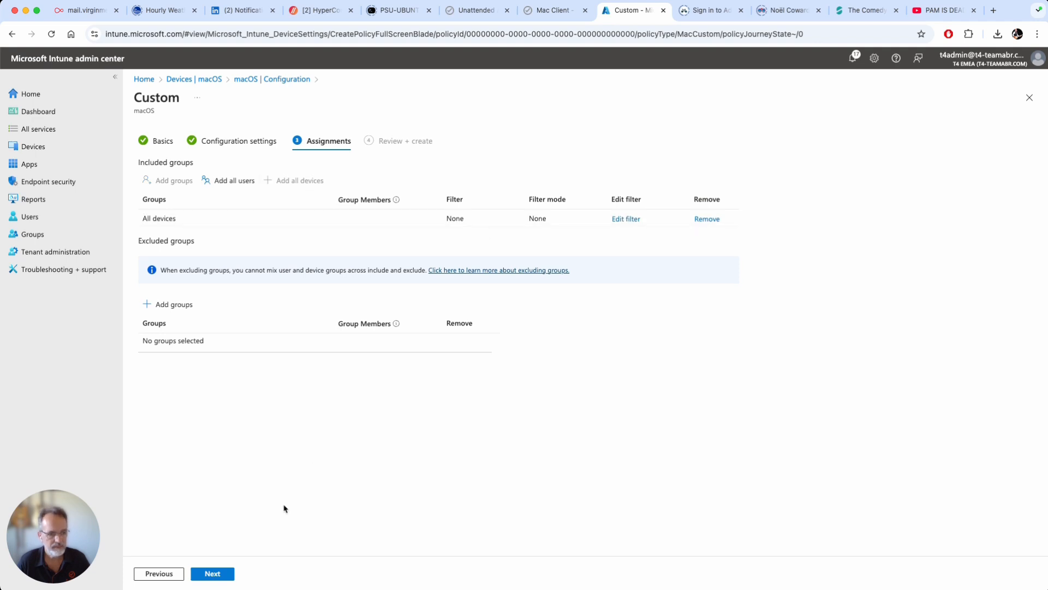
left_click(218, 573)
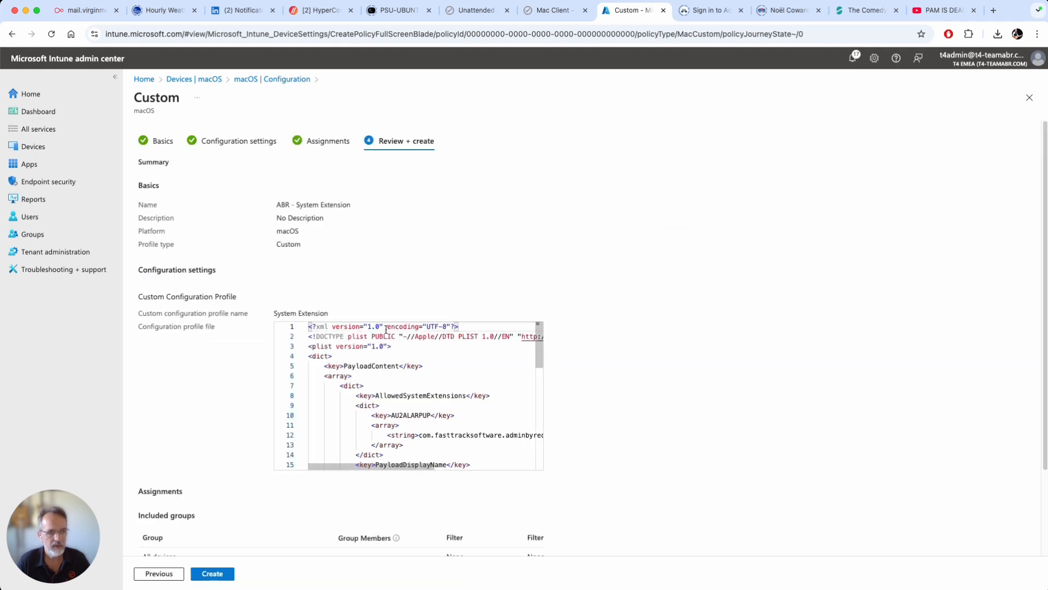
left_click(213, 574)
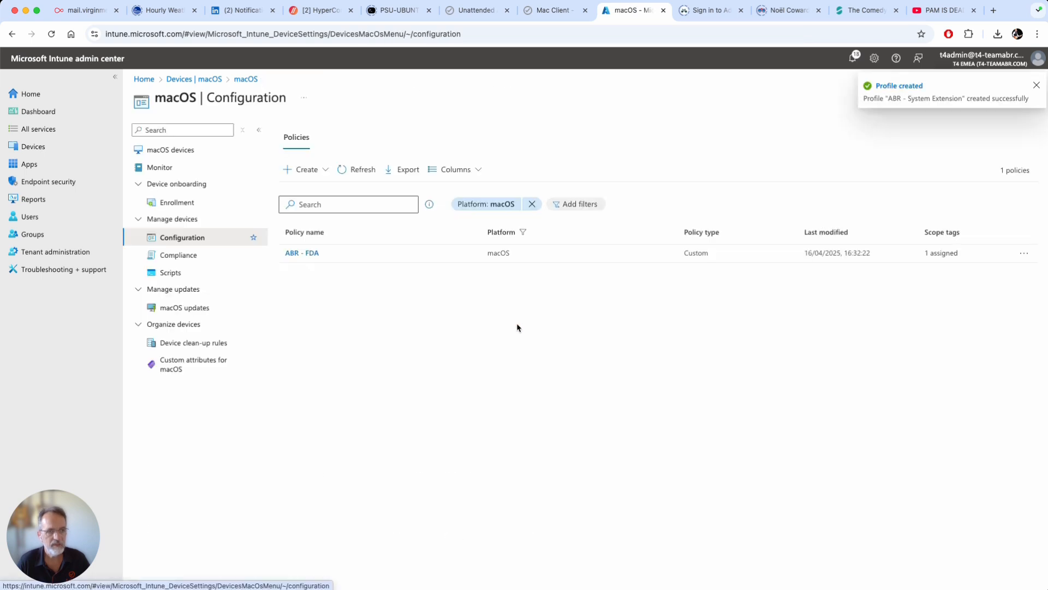
left_click(358, 169)
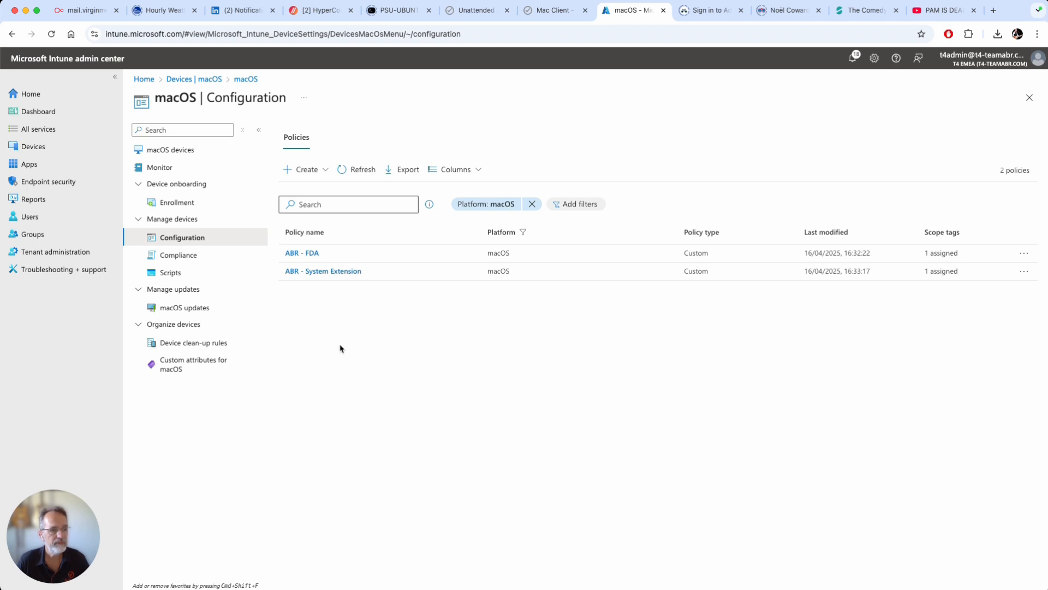
Start adding a new macOS app in Apps with the app type macOS app (PKG)
left_click(29, 165)
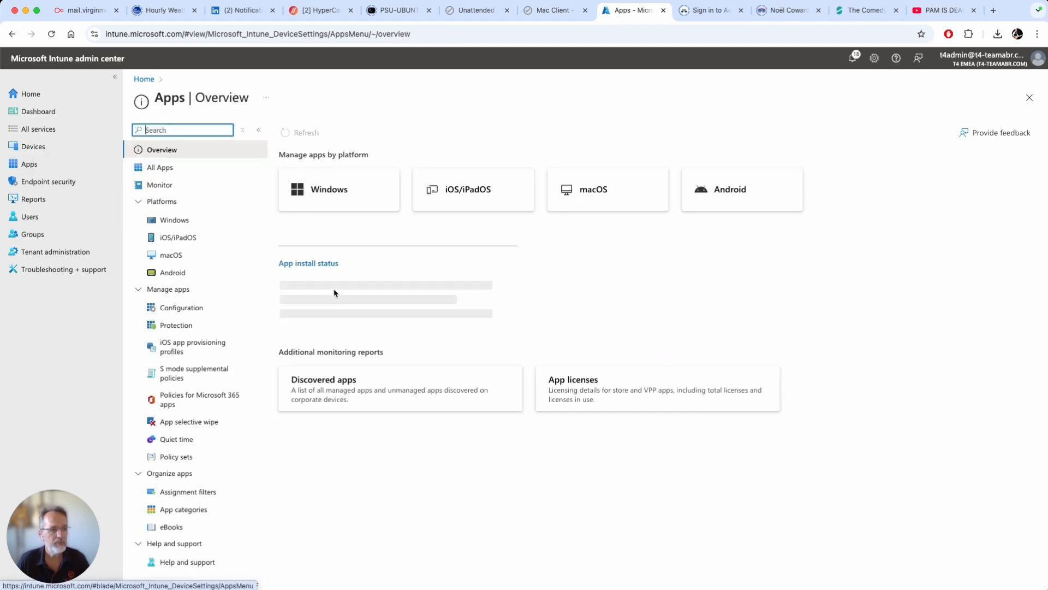
left_click(170, 256)
left_click(299, 140)
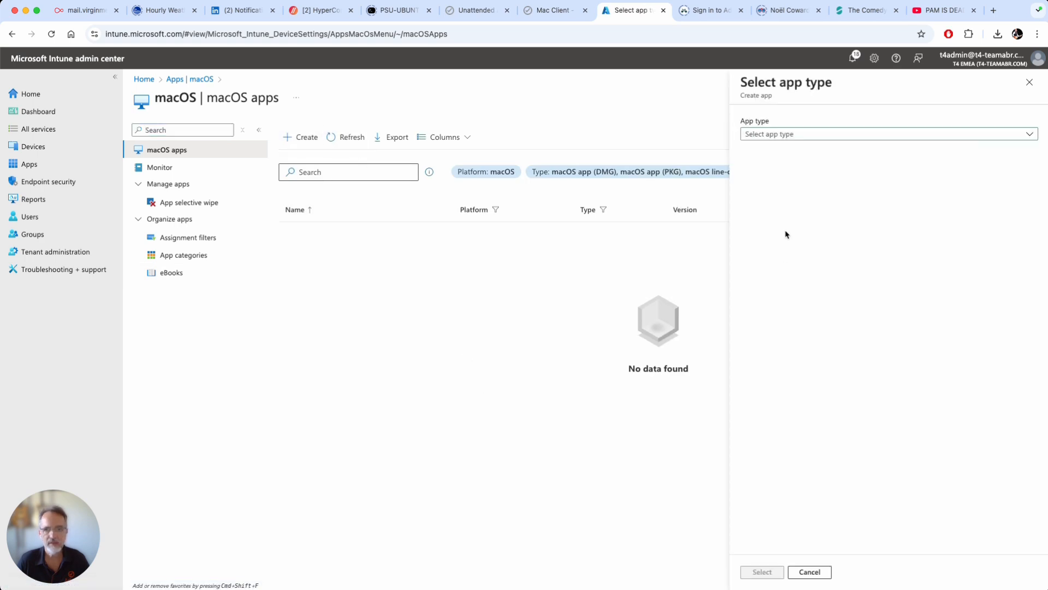
left_click(802, 140)
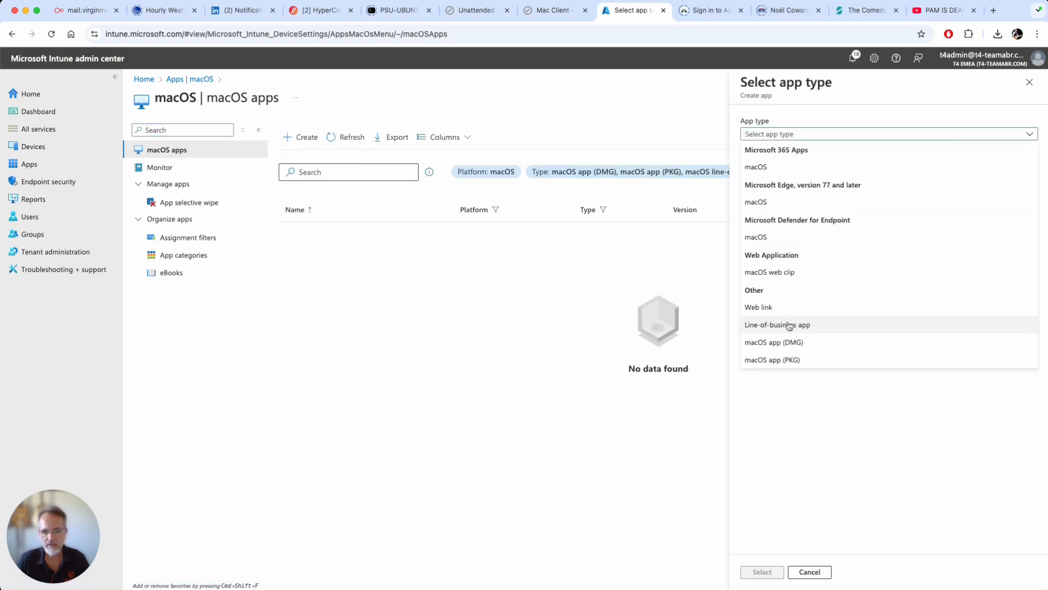
left_click(776, 360)
left_click(762, 572)
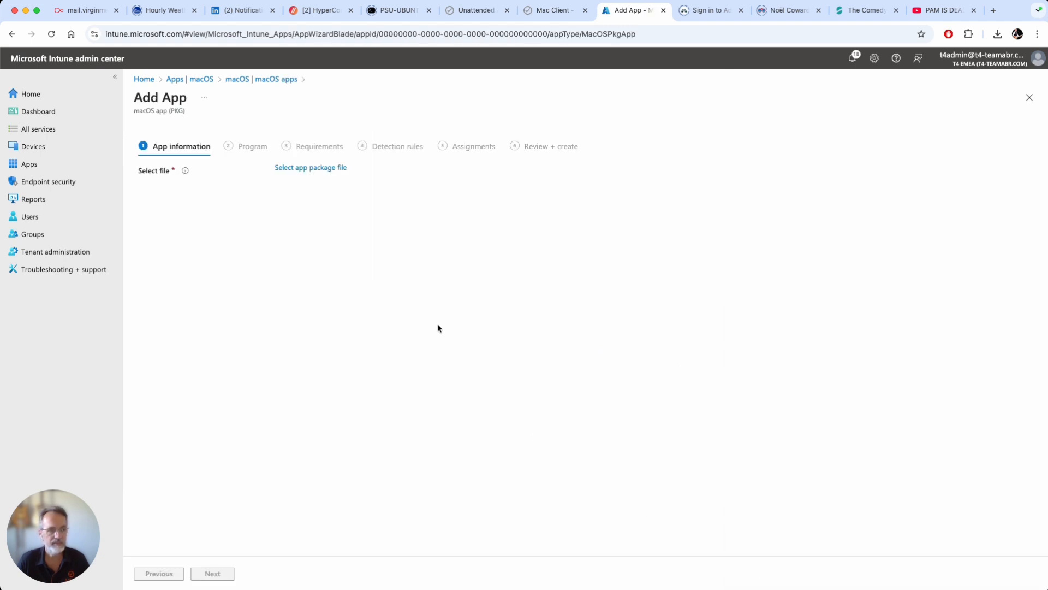
Select "Admin By Request 5.1.pkg" from the Downloads folder as the app package file
left_click(332, 169)
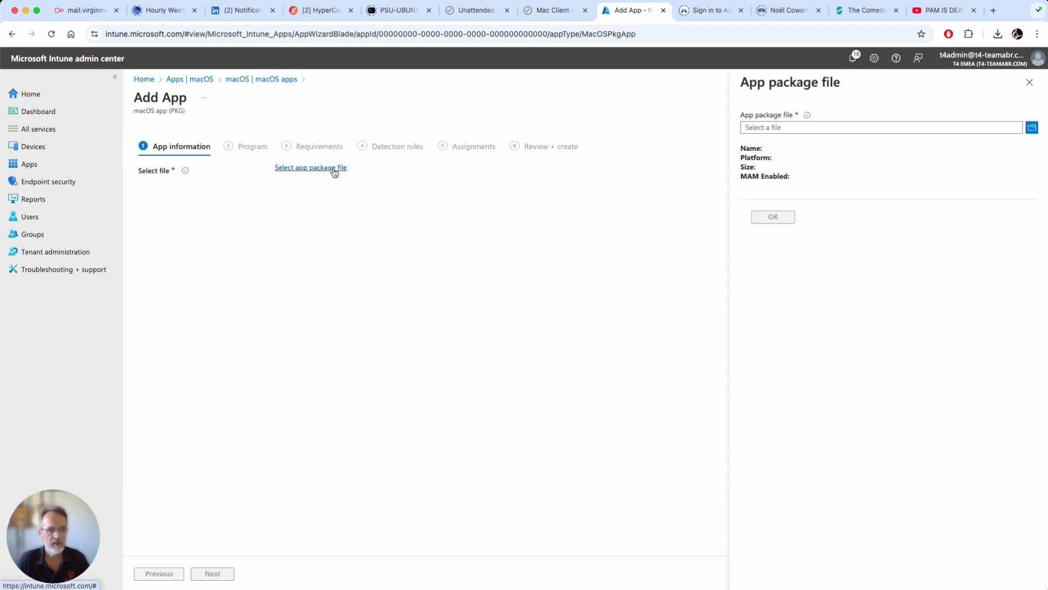
left_click(1031, 130)
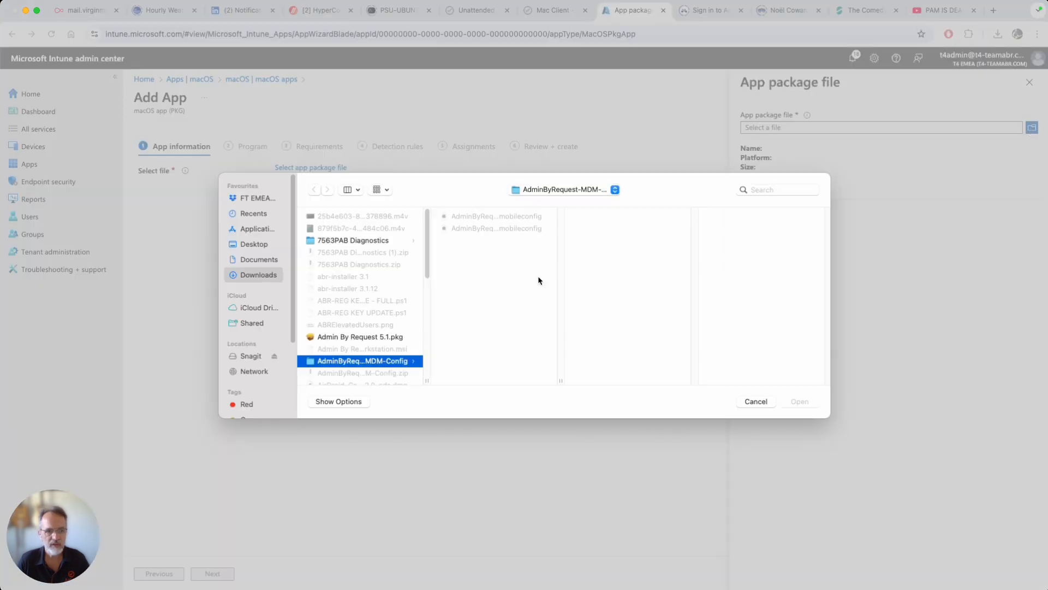
left_click(370, 338)
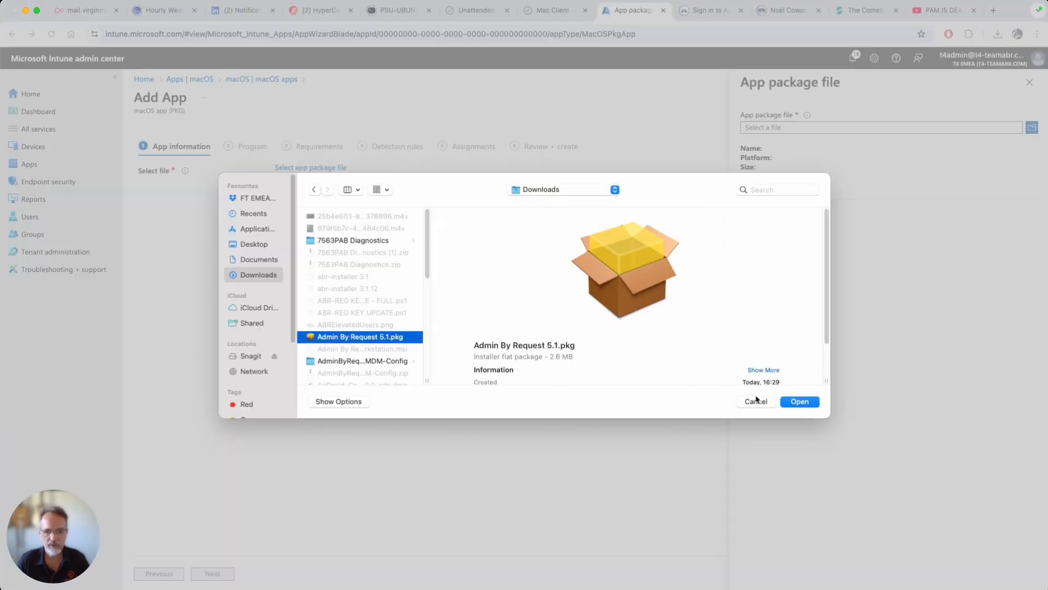
left_click(797, 402)
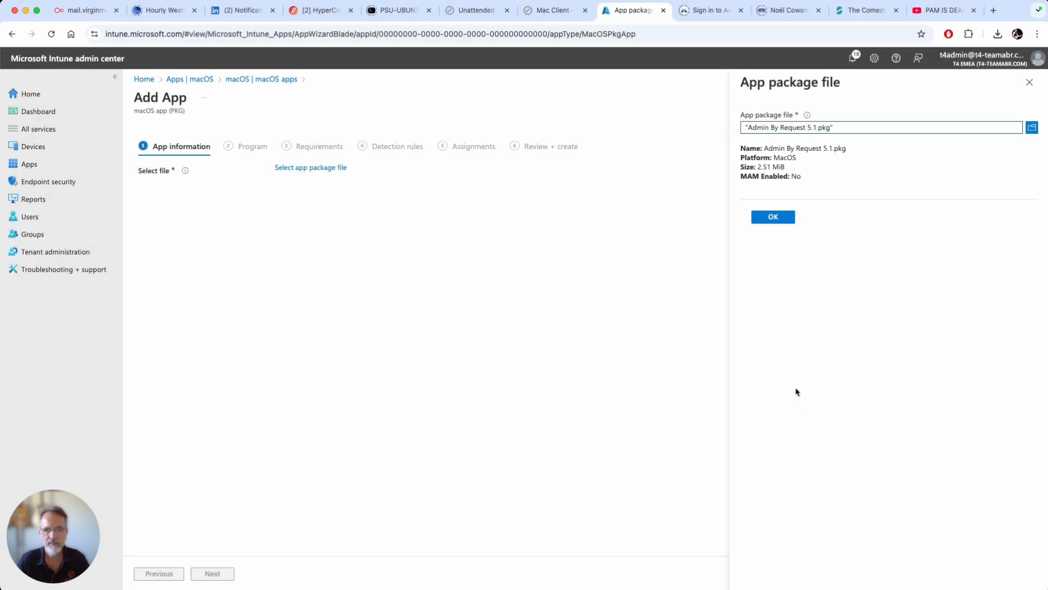
left_click(774, 219)
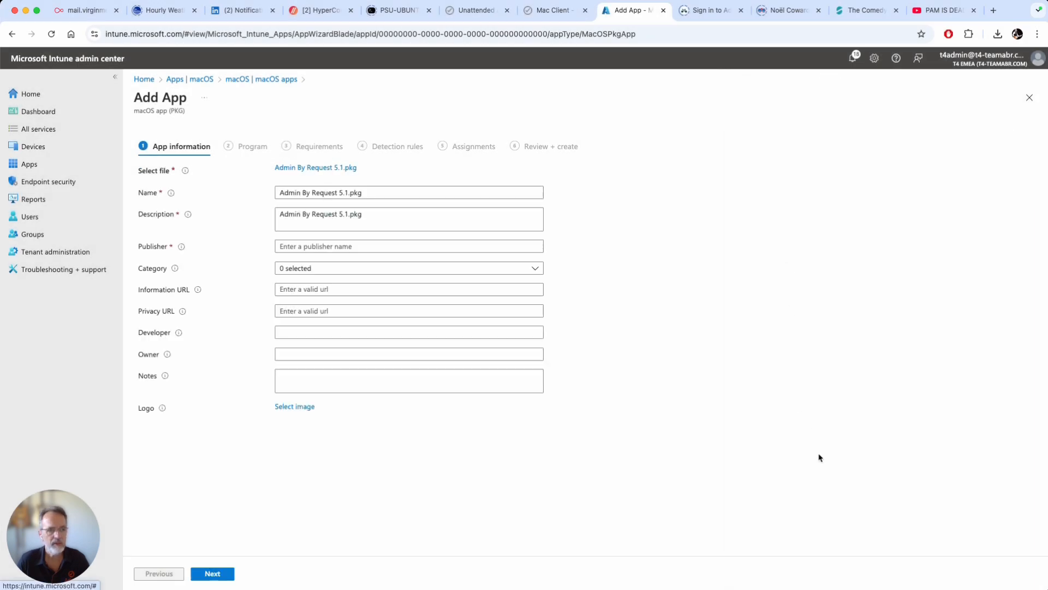
Set the app's publisher to "Admin By Request" and continue to the program settings
left_click(370, 247)
type("Admin By Request")
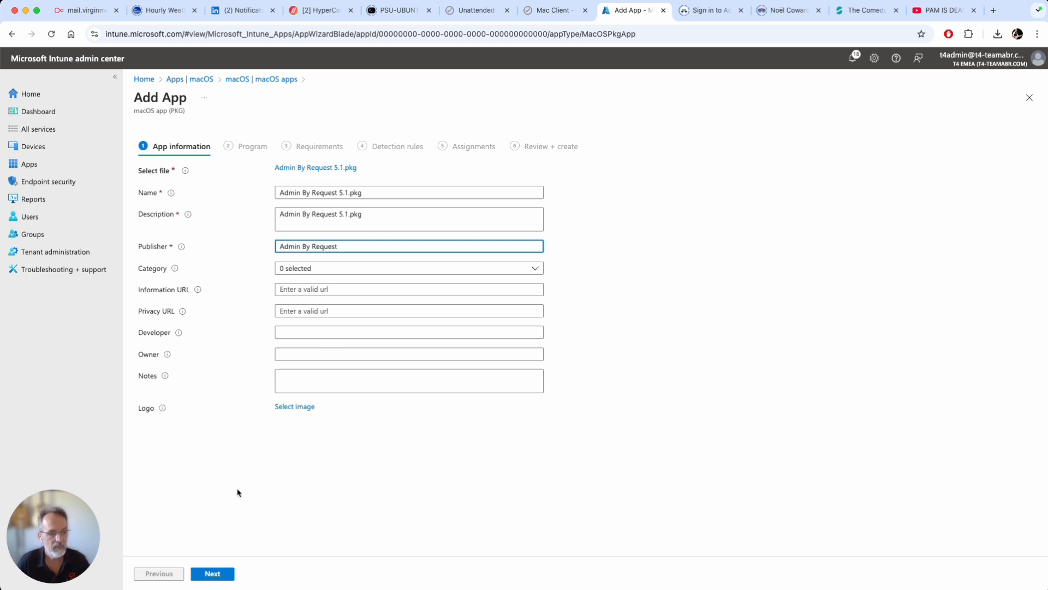
left_click(212, 573)
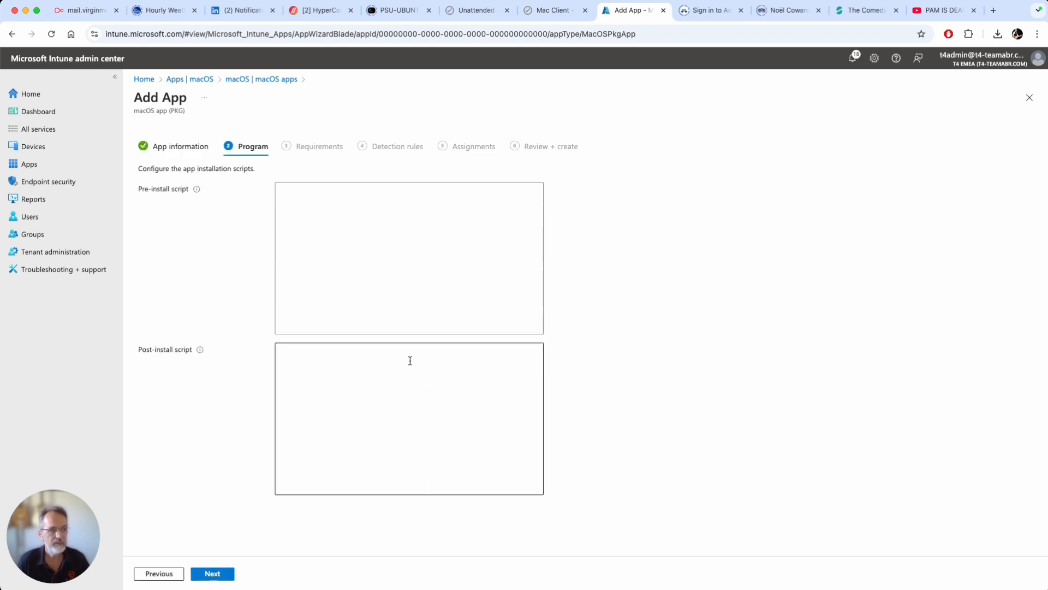
Leave the install scripts empty and set the minimum operating system requirement to macOS Sonoma 14.0
left_click(212, 571)
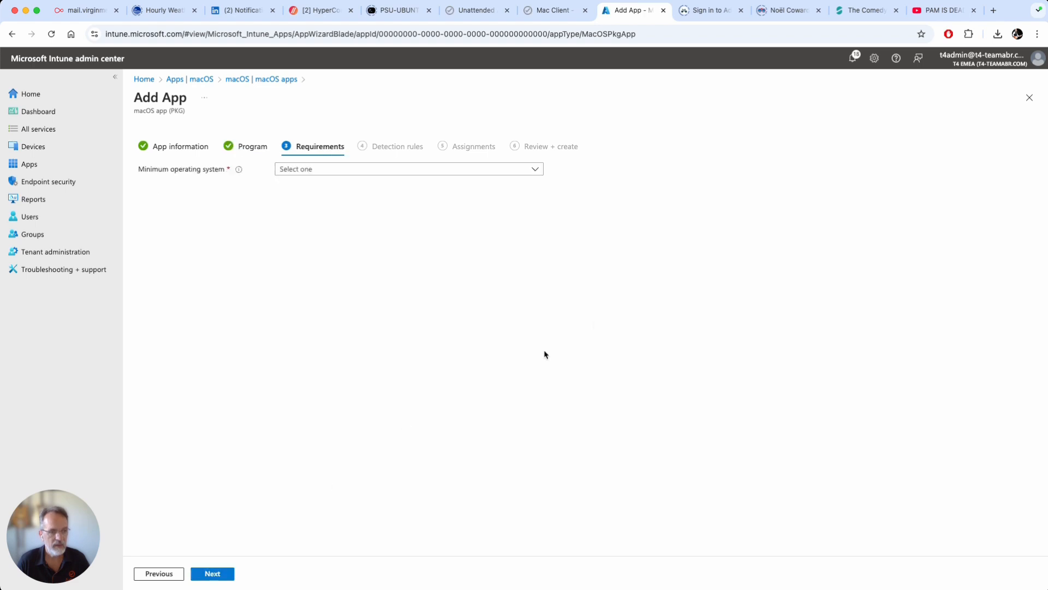
left_click(362, 173)
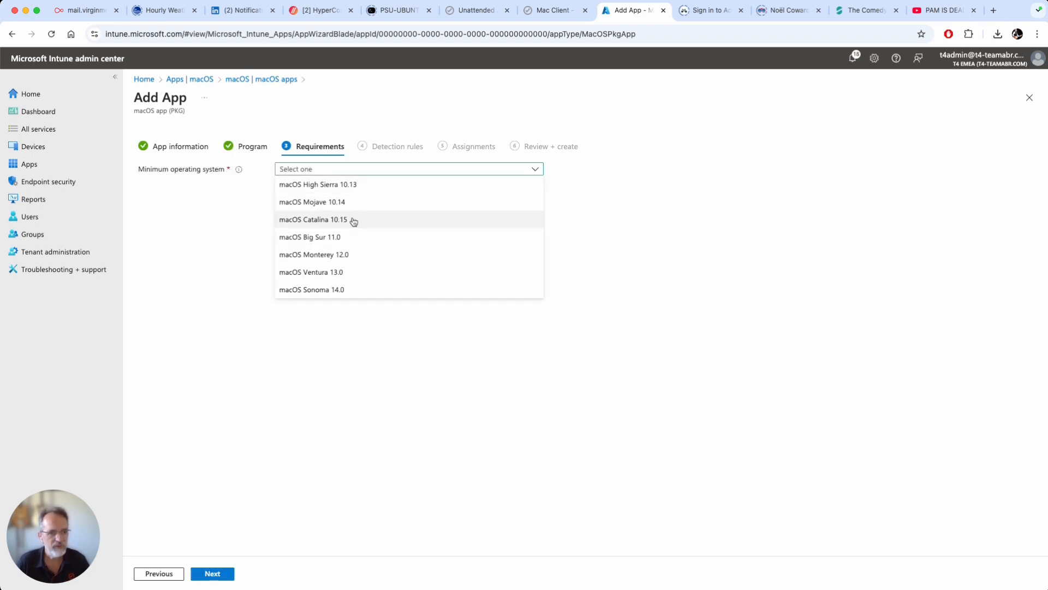
left_click(340, 290)
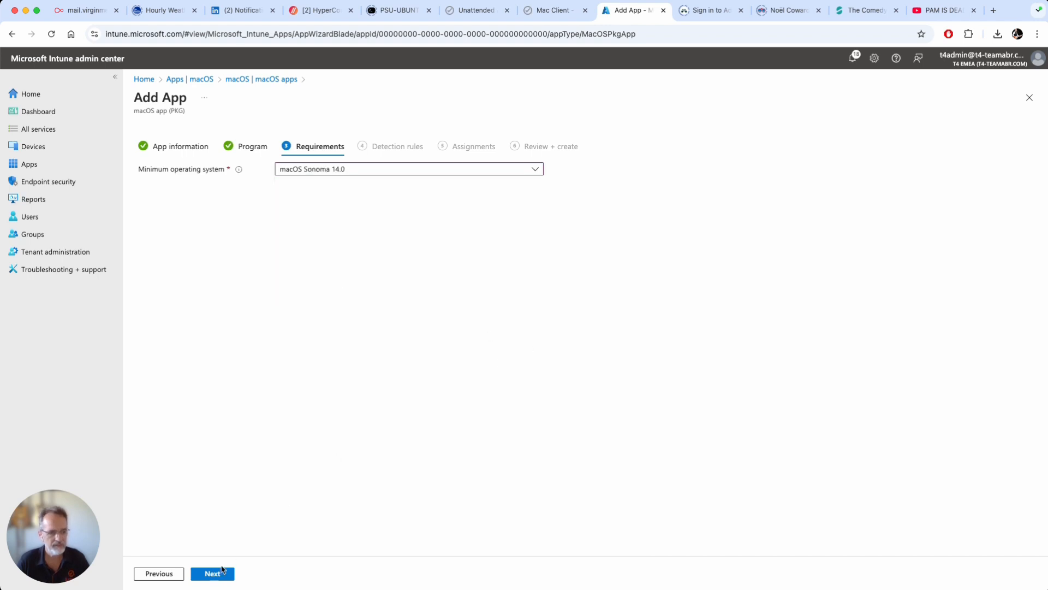
Set the detection rules to not ignore the app version and continue to the assignments
left_click(212, 573)
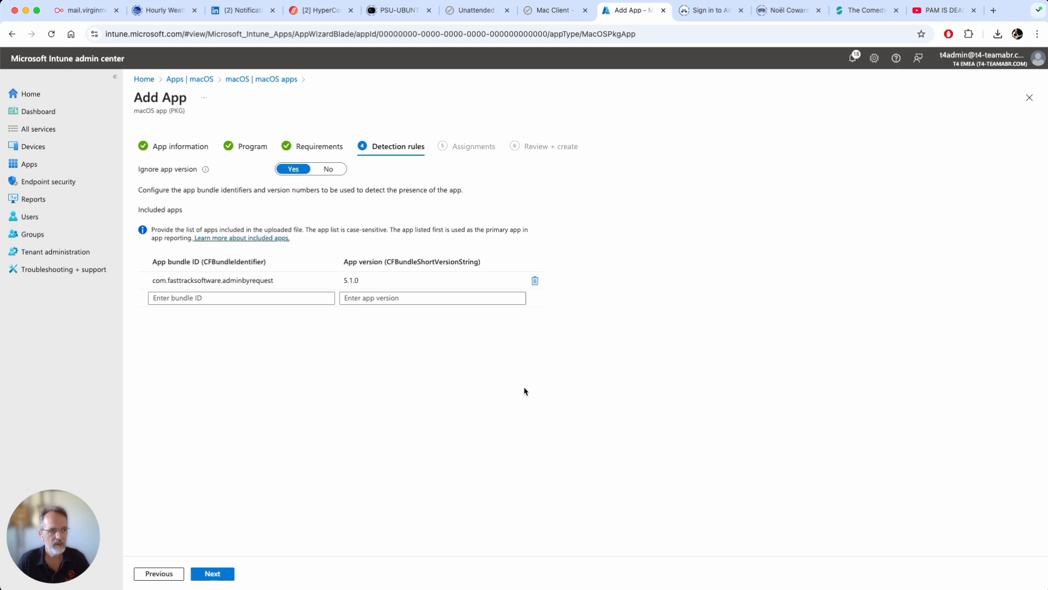
left_click(329, 170)
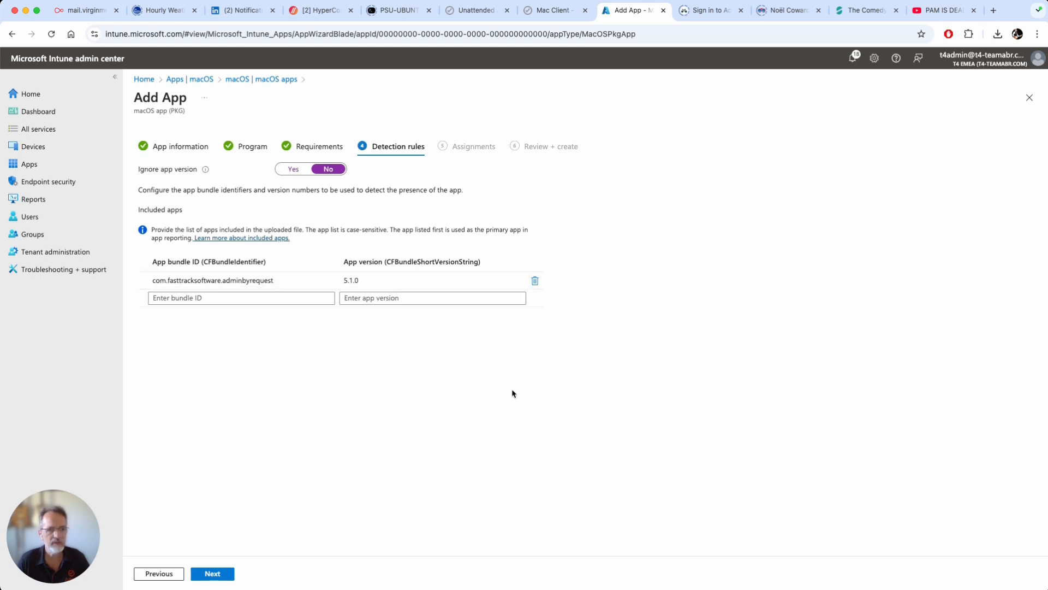
left_click(213, 573)
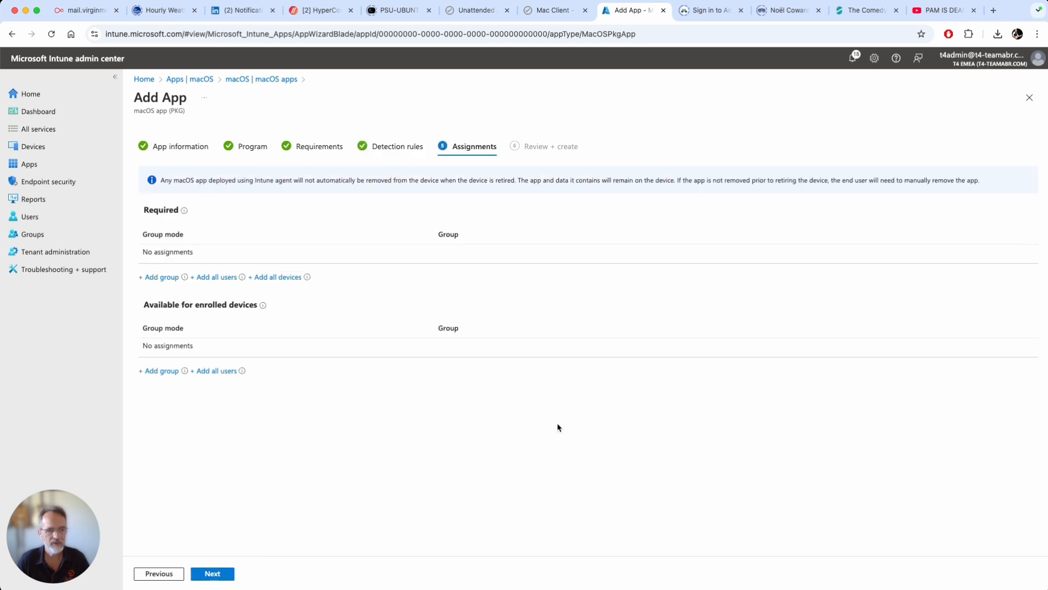
Assign the app as required to all devices, then review the settings and create the app
left_click(279, 278)
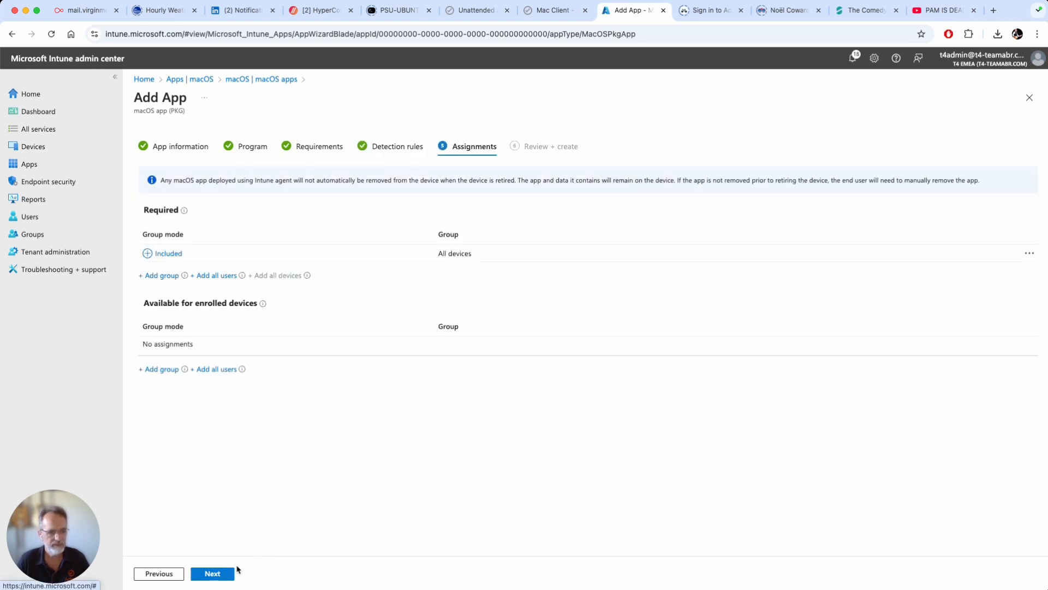
left_click(214, 573)
scroll(568, 429, "down", 3)
left_click(218, 573)
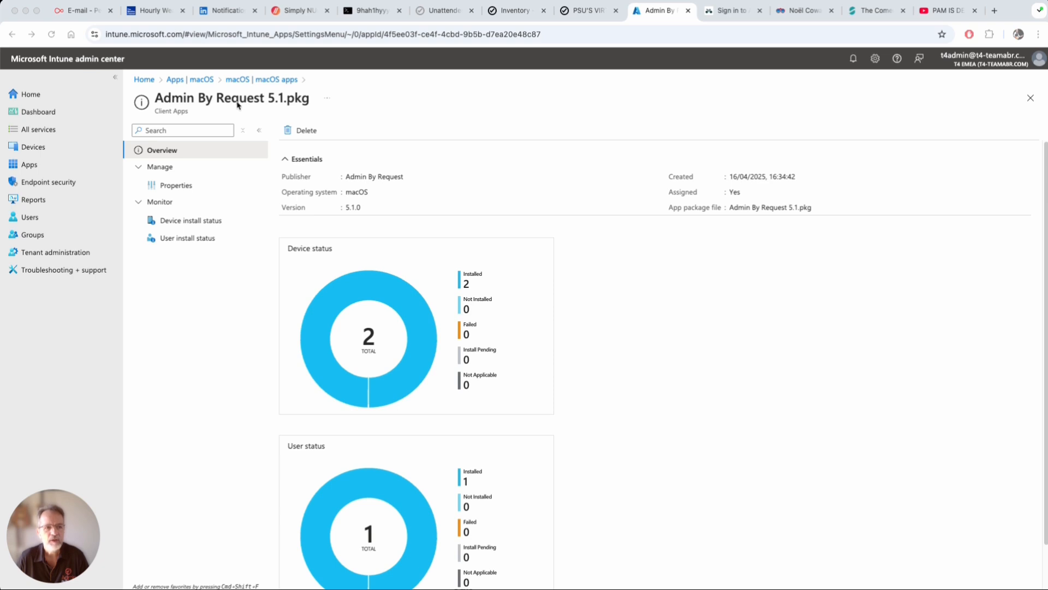
Check the app's device install status, then view the check-in report of the macOS configuration policy "ABR - FDA"
left_click(177, 221)
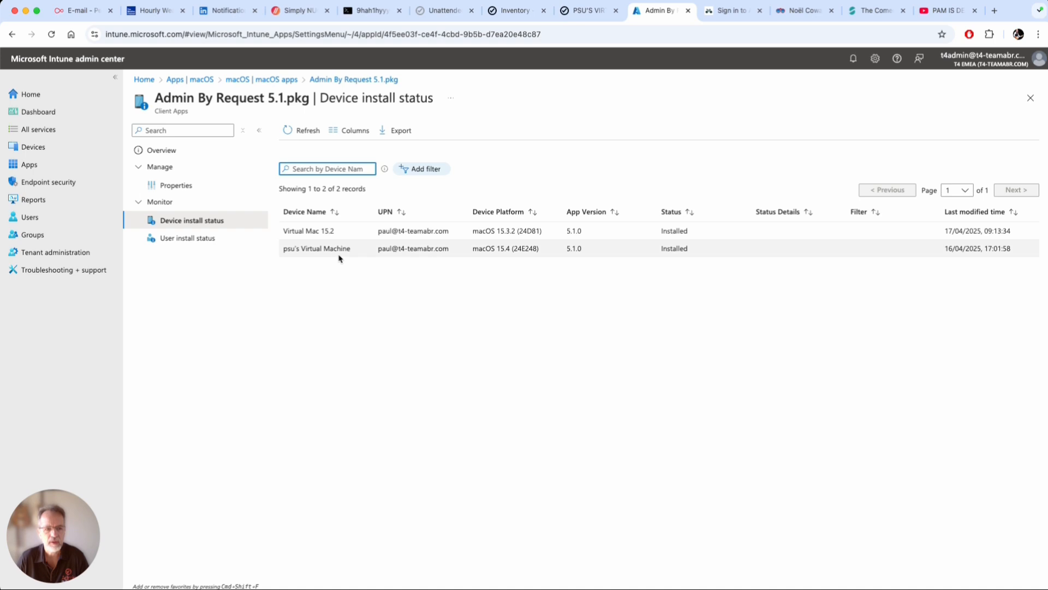
left_click(34, 148)
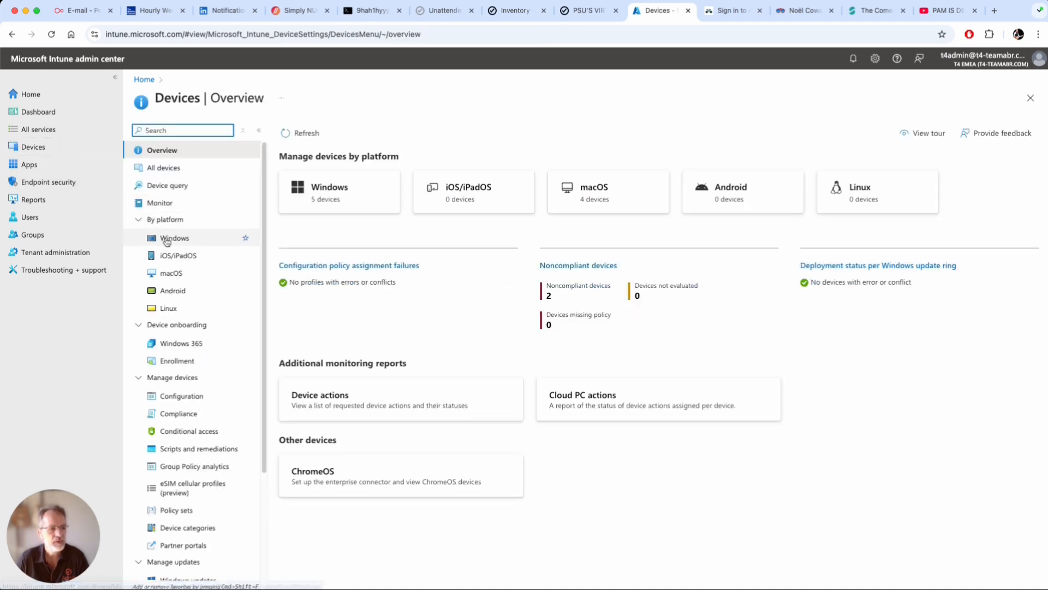
left_click(171, 273)
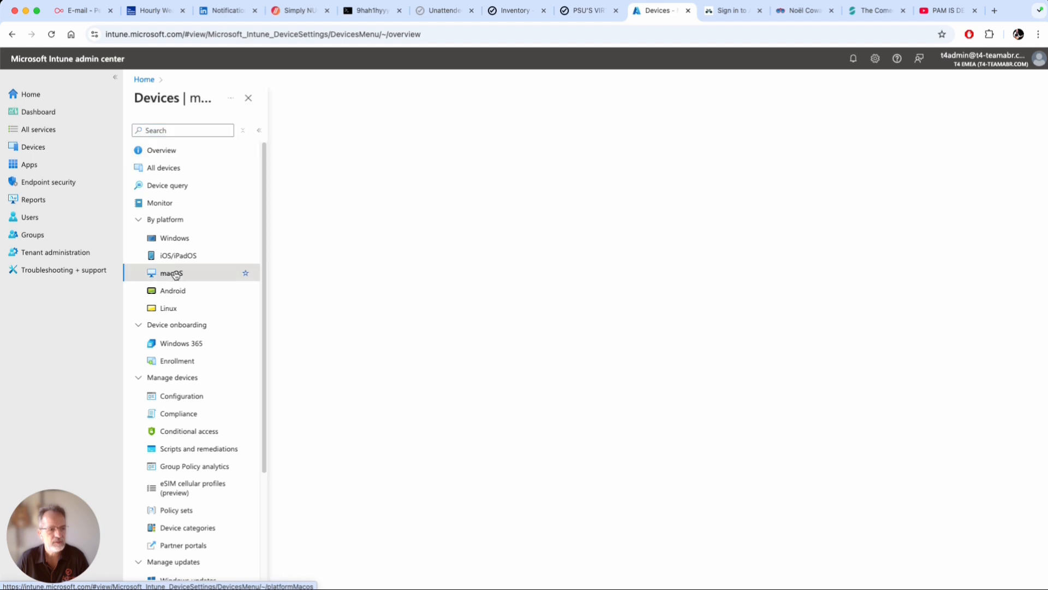
left_click(183, 239)
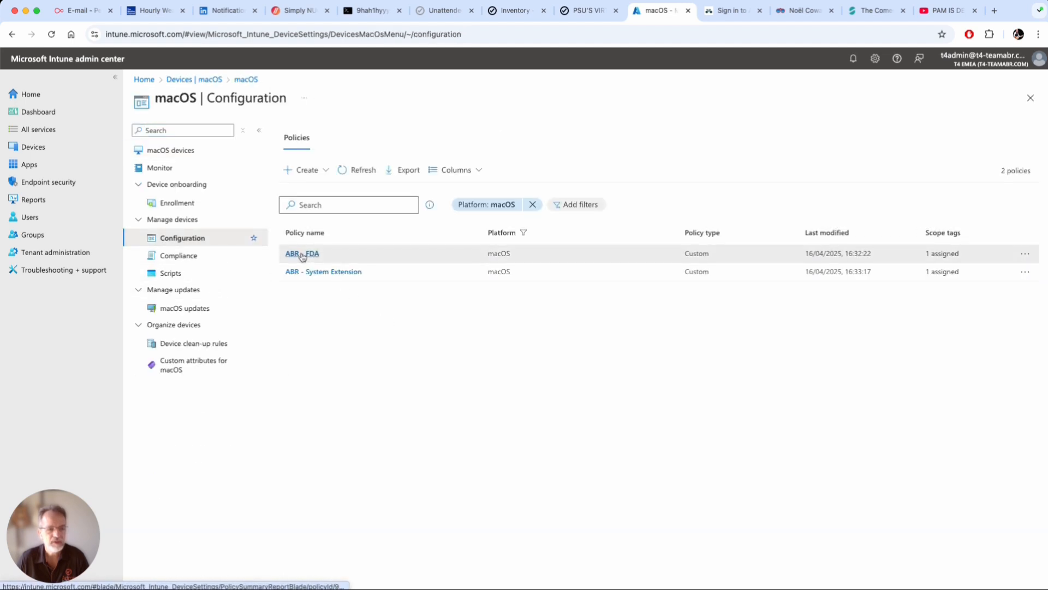
left_click(302, 254)
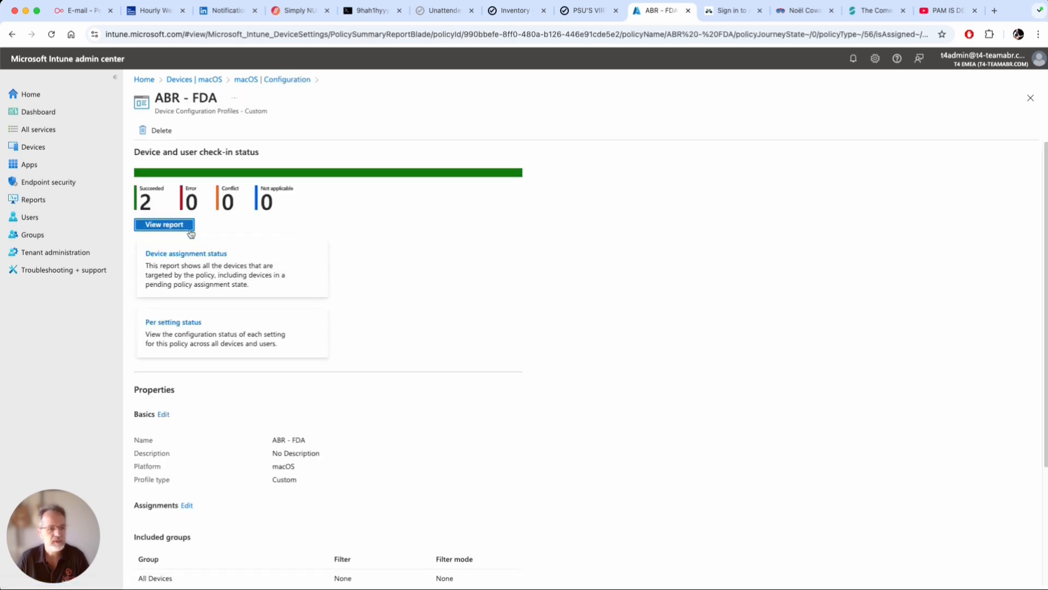
left_click(161, 224)
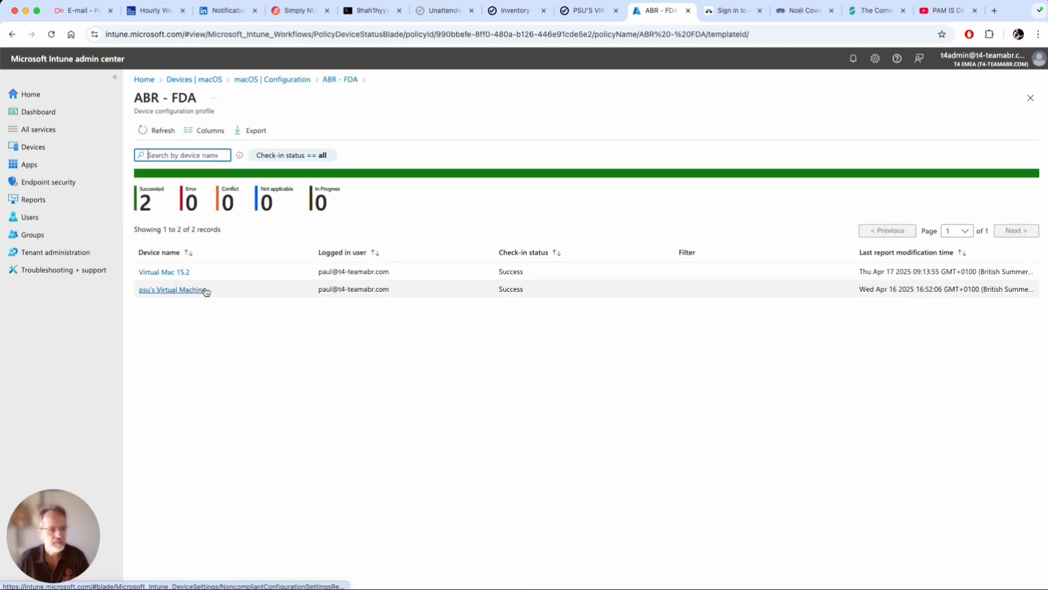
View the check-in report of the macOS configuration policy "ABR - System Extension"
left_click(253, 80)
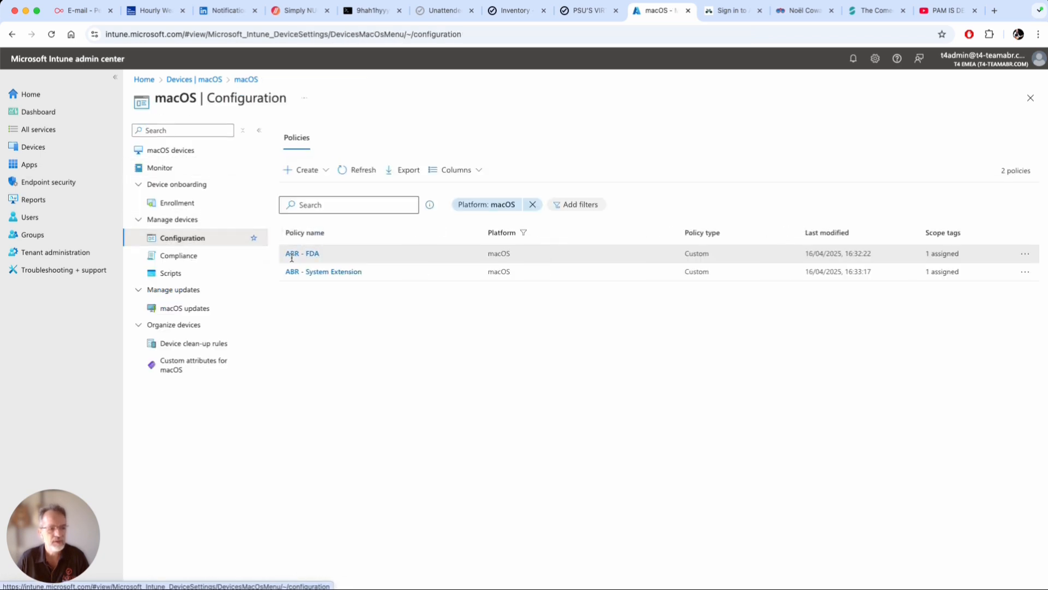
left_click(324, 274)
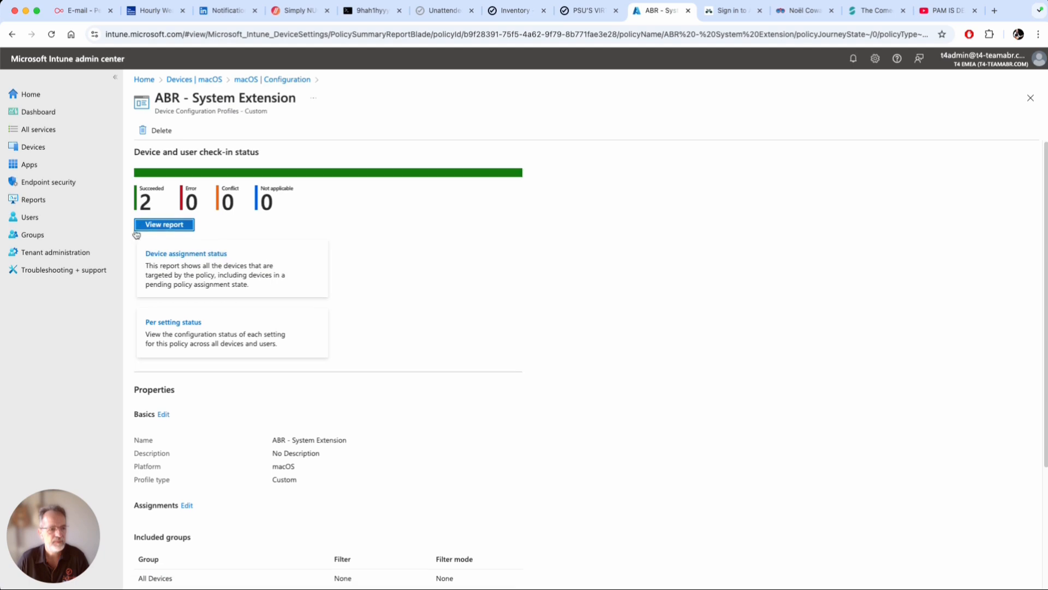
left_click(164, 228)
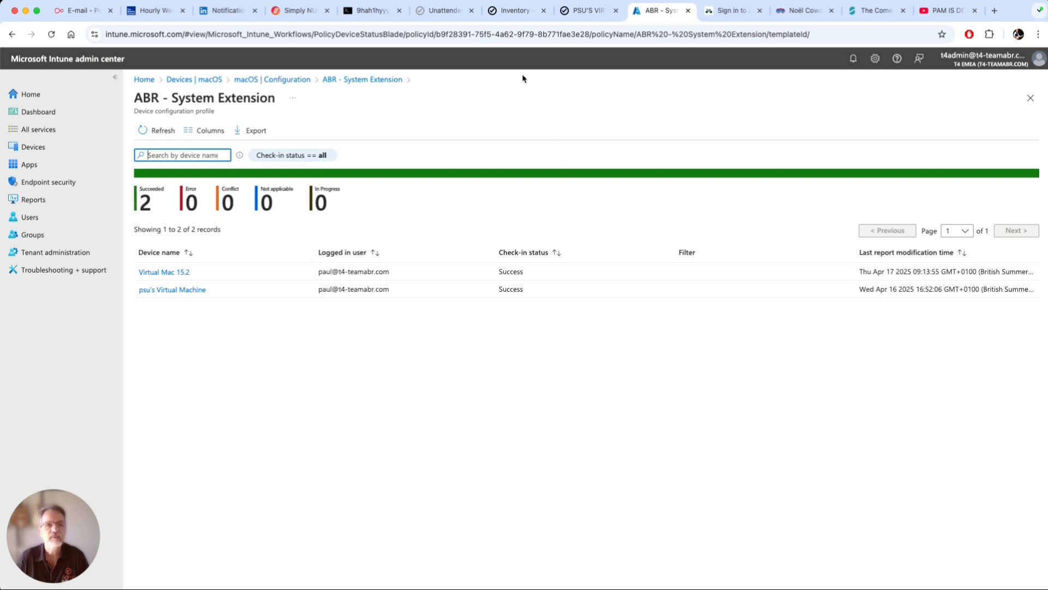
Switch to the Admin By Request portal's inventory and examine the hardware details and events of PSU'S VIRTUAL MACHINE
left_click(522, 15)
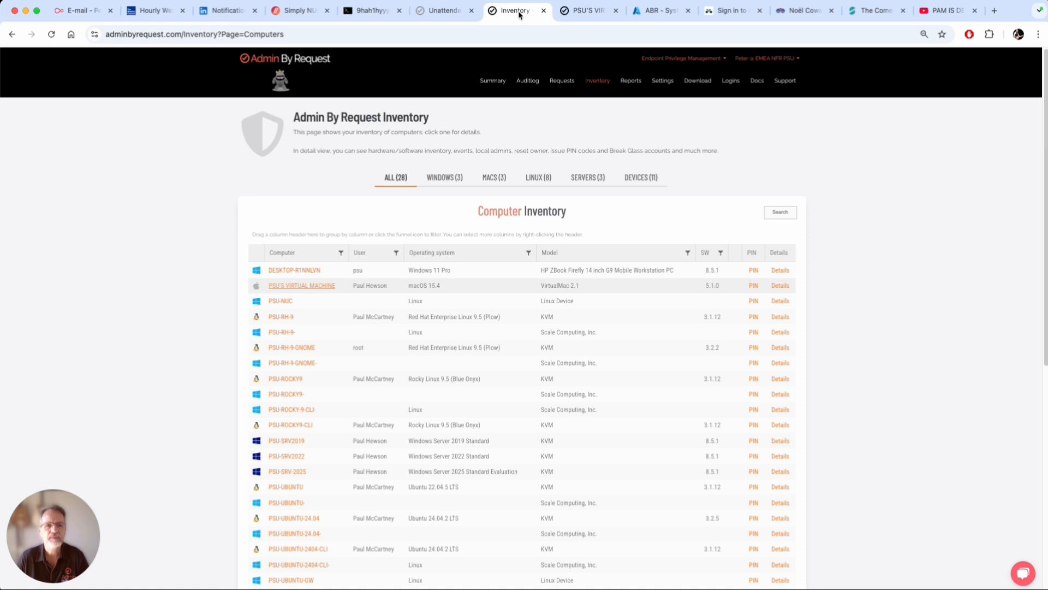
left_click(297, 287)
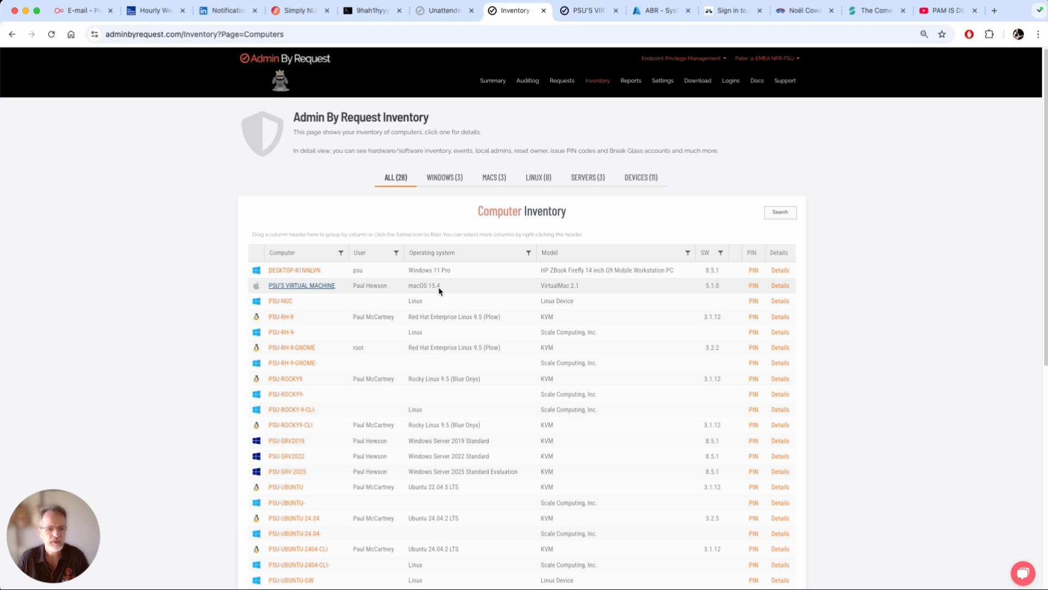
left_click(295, 285)
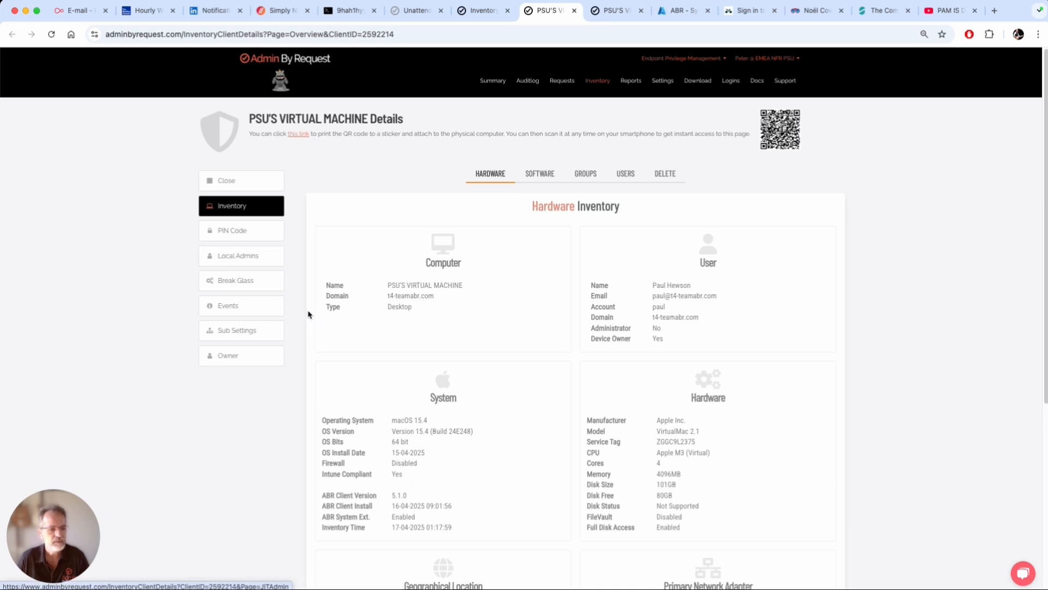
left_click(234, 304)
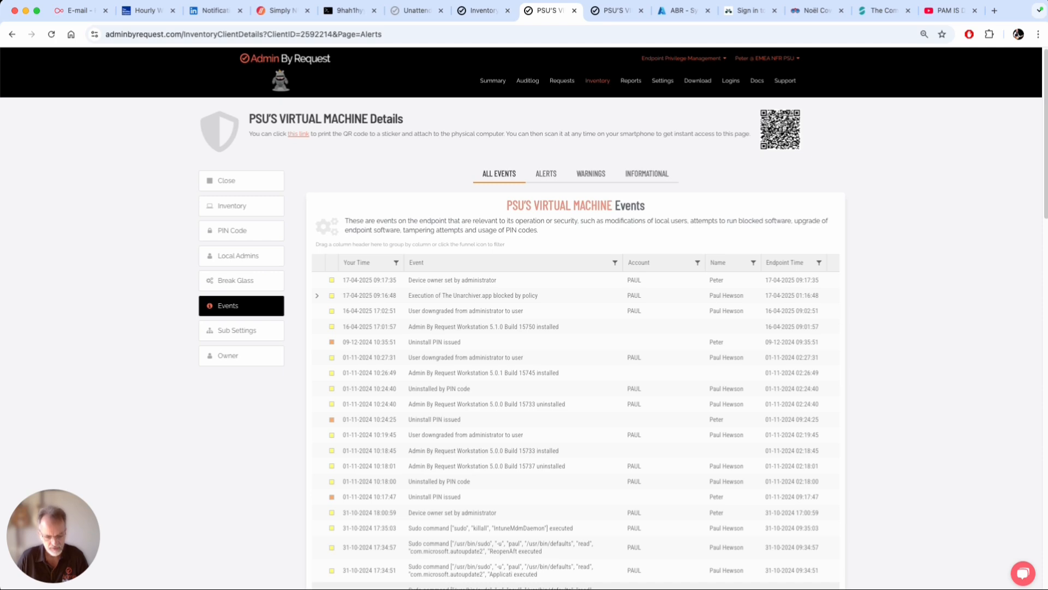
Switch to the macOS virtual machine, check the Admin By Request client's About and Connectivity information, and close its window
key("super+Tab")
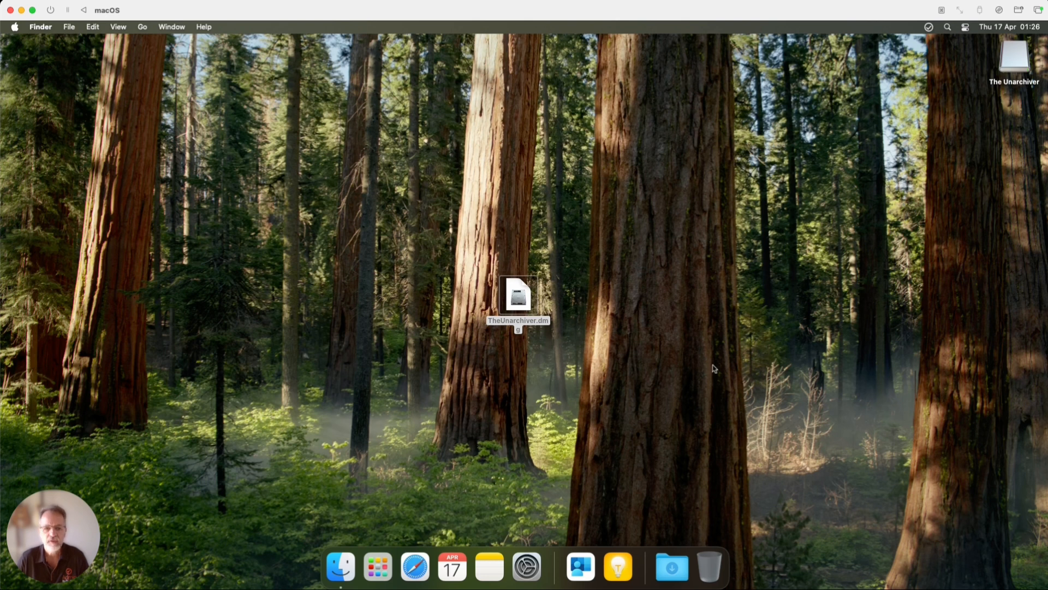
left_click(590, 342)
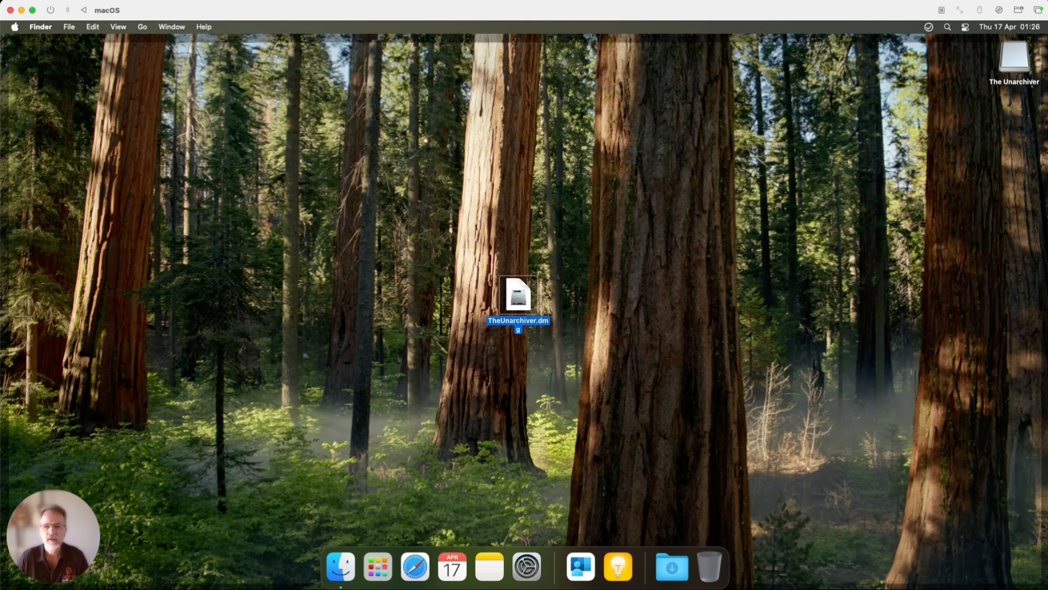
left_click(928, 27)
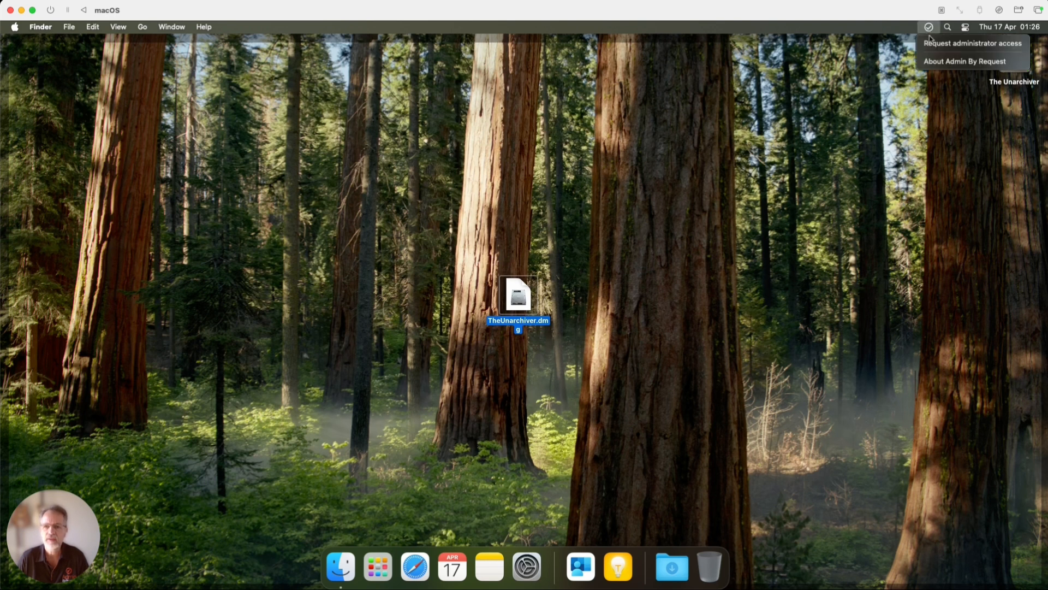
left_click(953, 61)
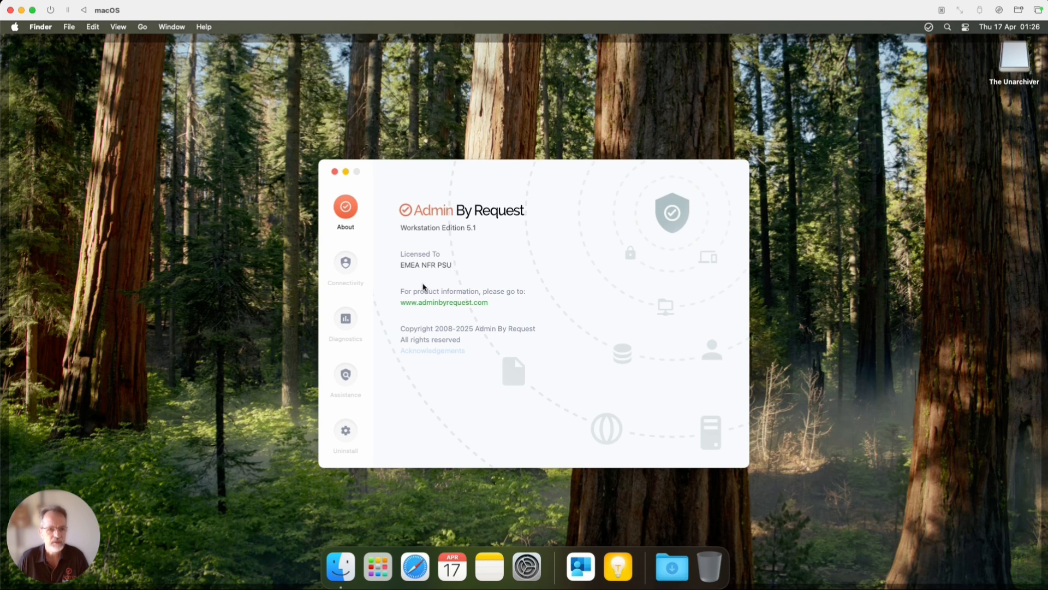
left_click(350, 270)
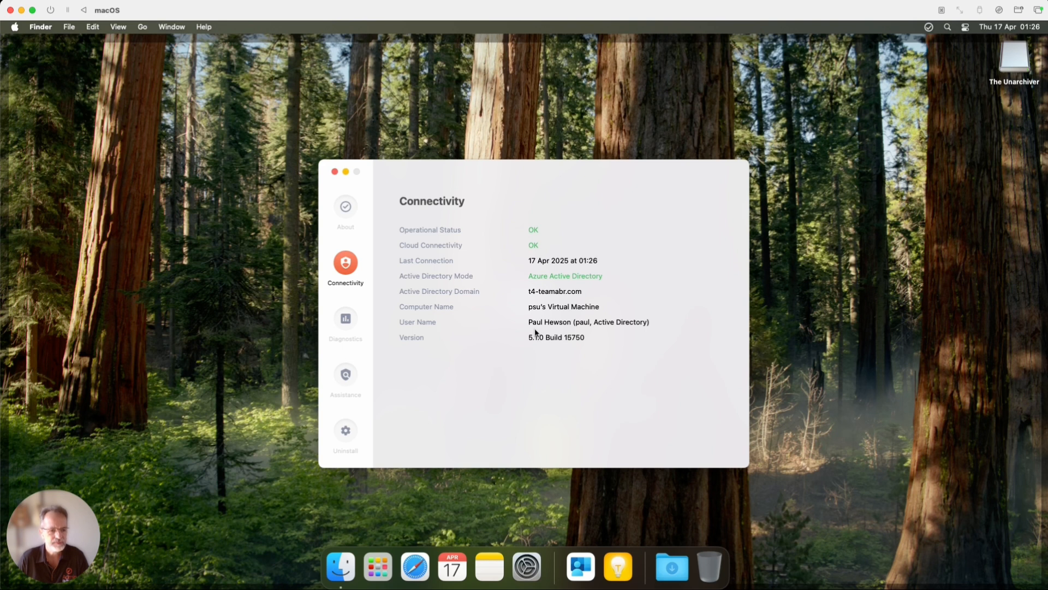
left_click(335, 172)
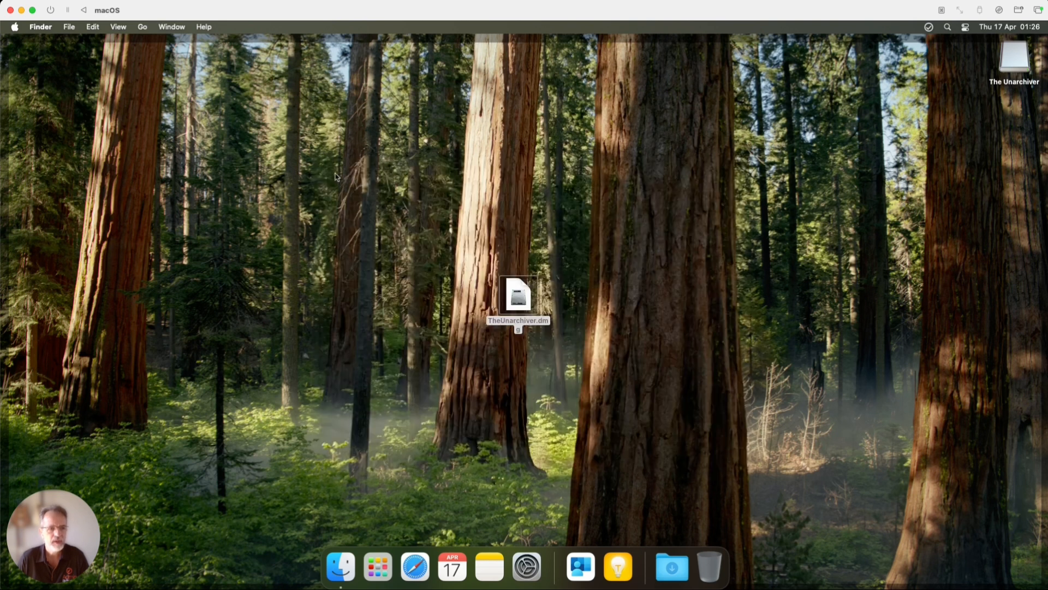
Open TheUnarchiver.dmg on the desktop and launch The Unarchiver from the disk image, allowing the downloaded app to open
left_click(526, 305)
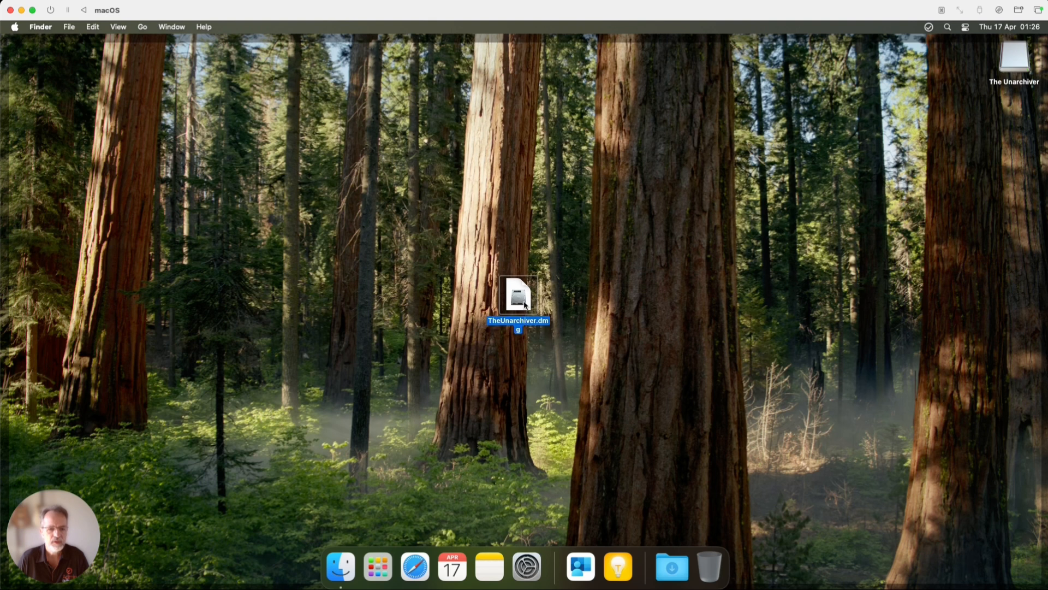
double_click(525, 305)
left_click_drag(342, 278, 537, 284)
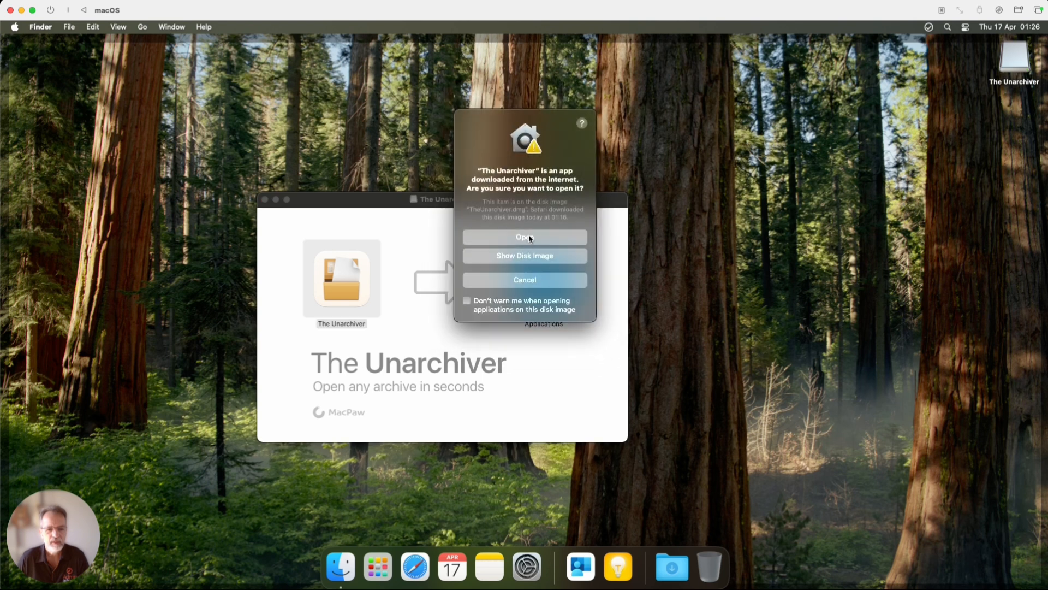
left_click(530, 241)
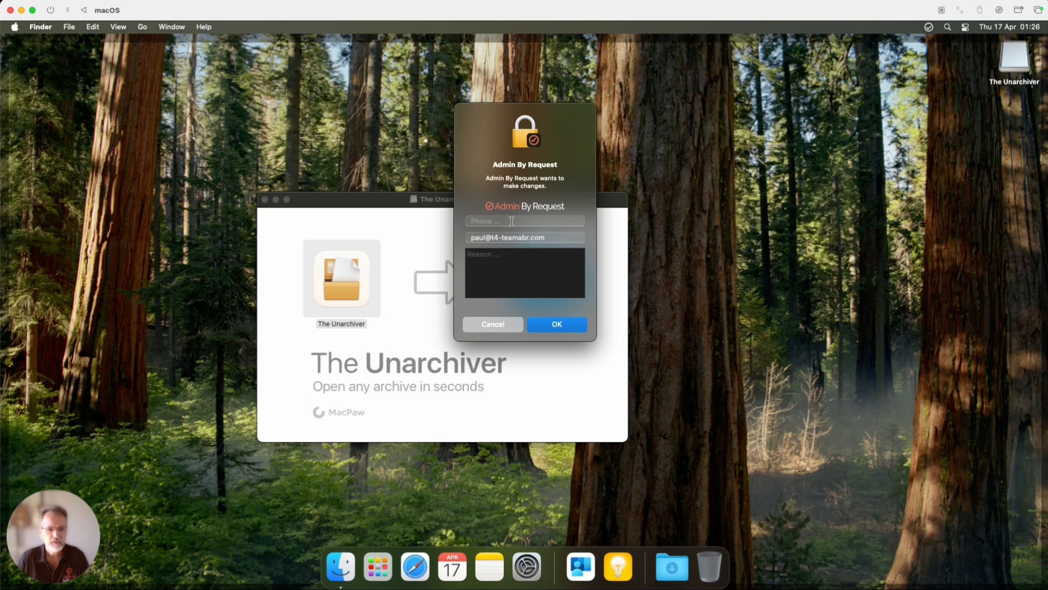
Submit the Admin By Request approval with a phone number and the reason "I need to install uninstaller", and dismiss the confirmation
left_click(512, 221)
type("45363456")
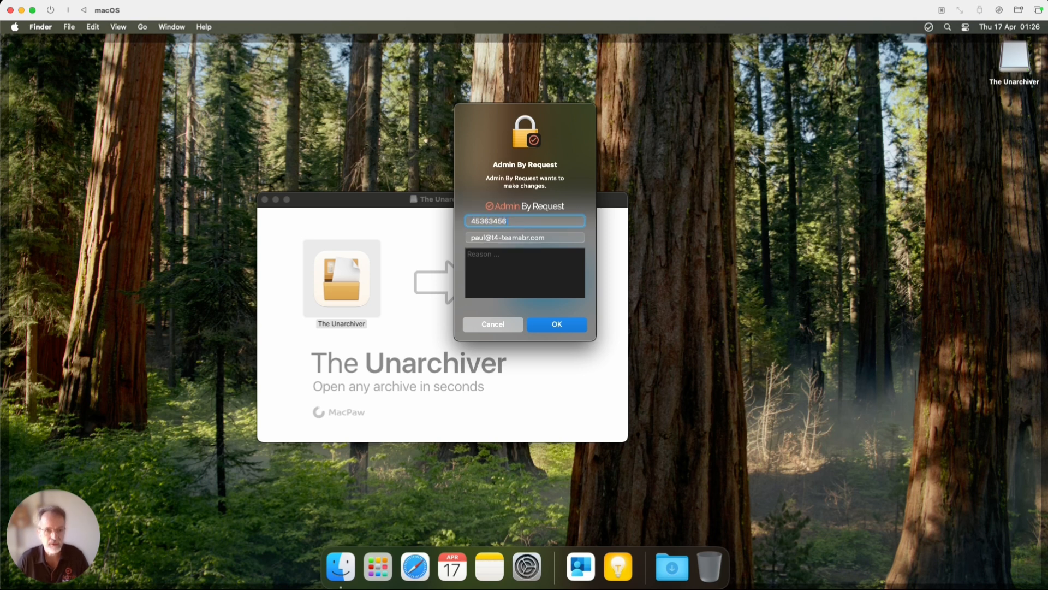
left_click(514, 280)
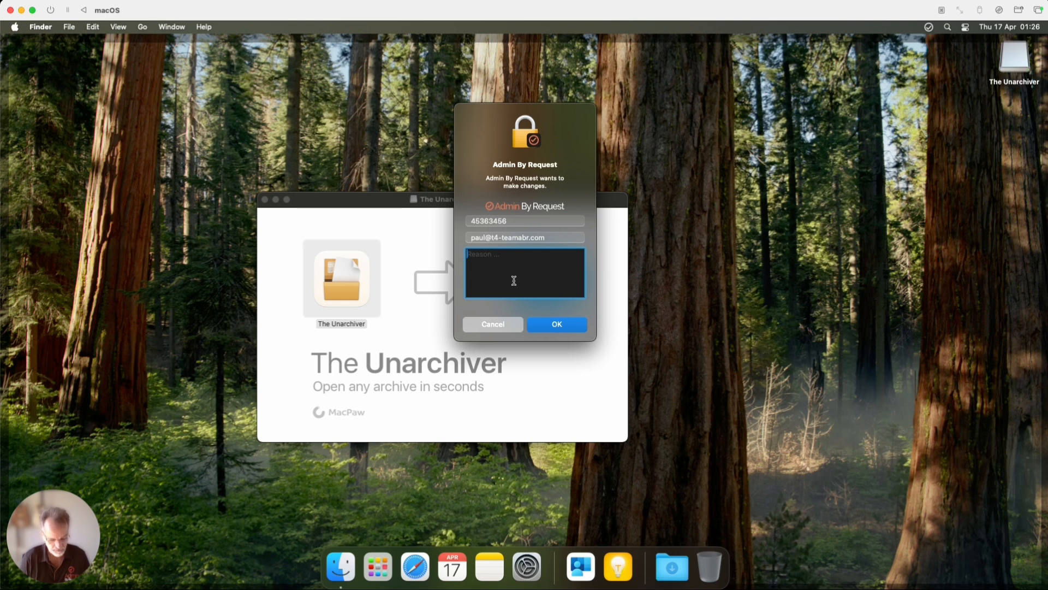
type("I need ")
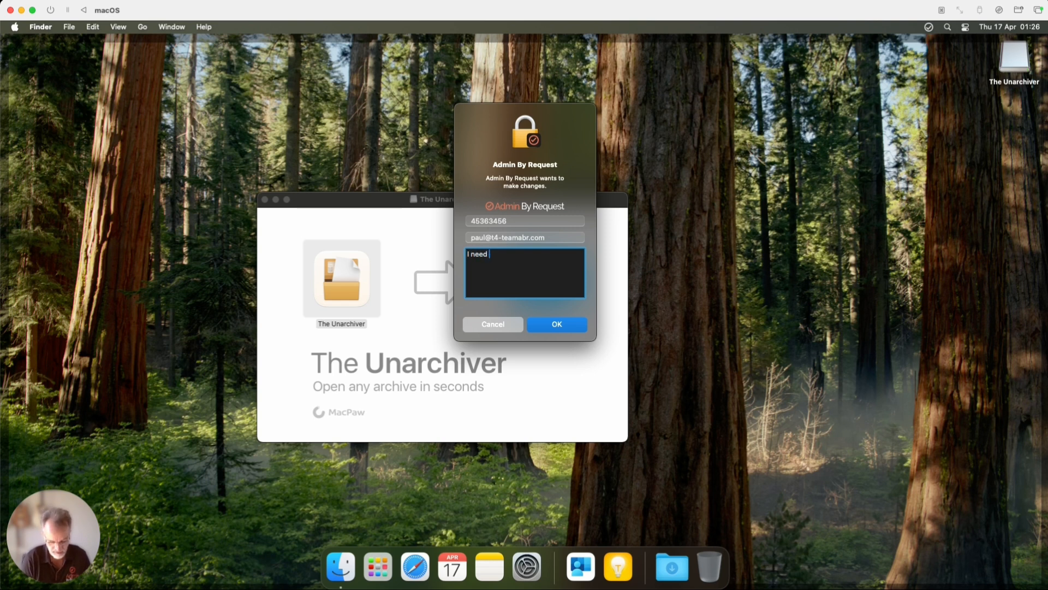
type("to install uninstaller")
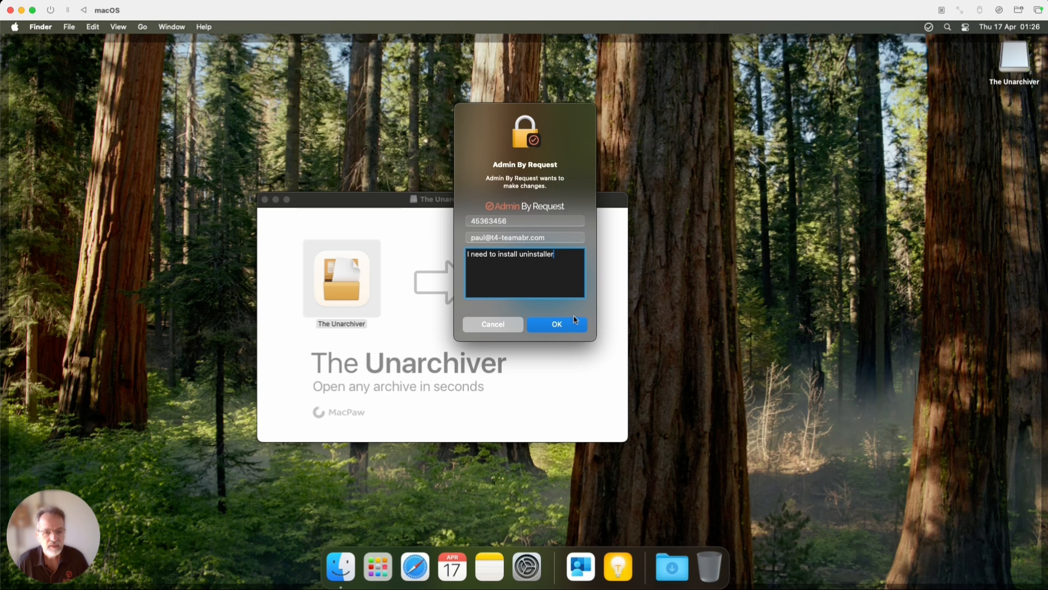
left_click(559, 326)
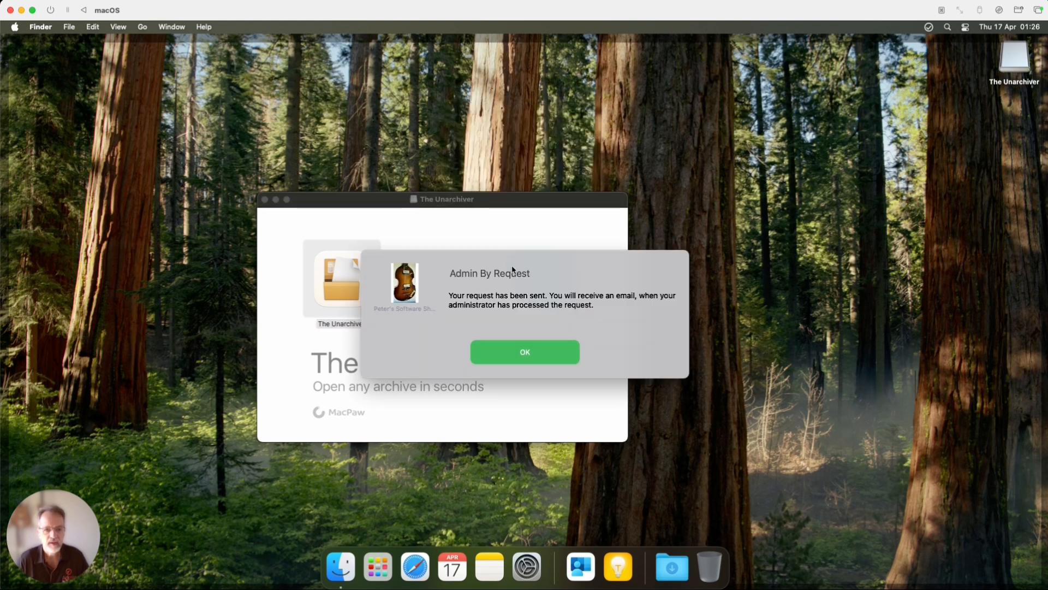
left_click(526, 353)
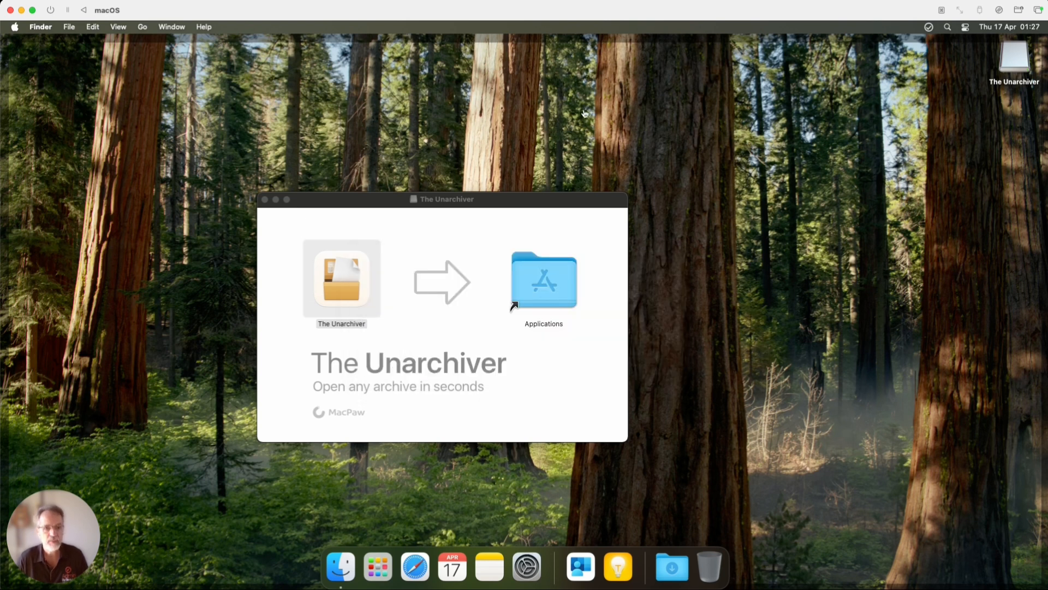
Switch to the Admin By Request portal and approve the pending request to run The Unarchiver on PSU'S VIRTUAL MACHINE
key("super+Tab")
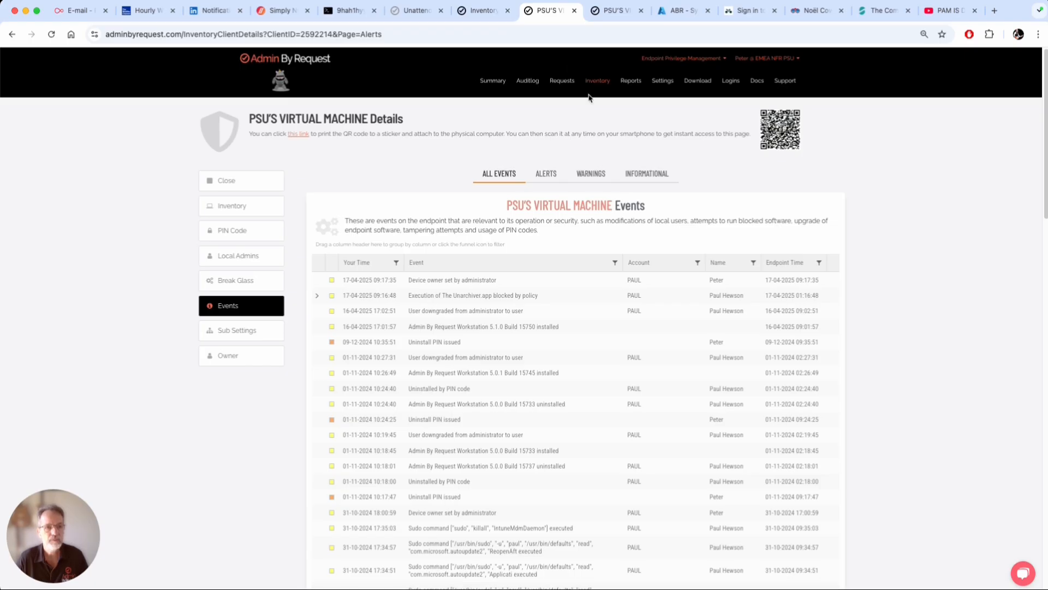
left_click(565, 88)
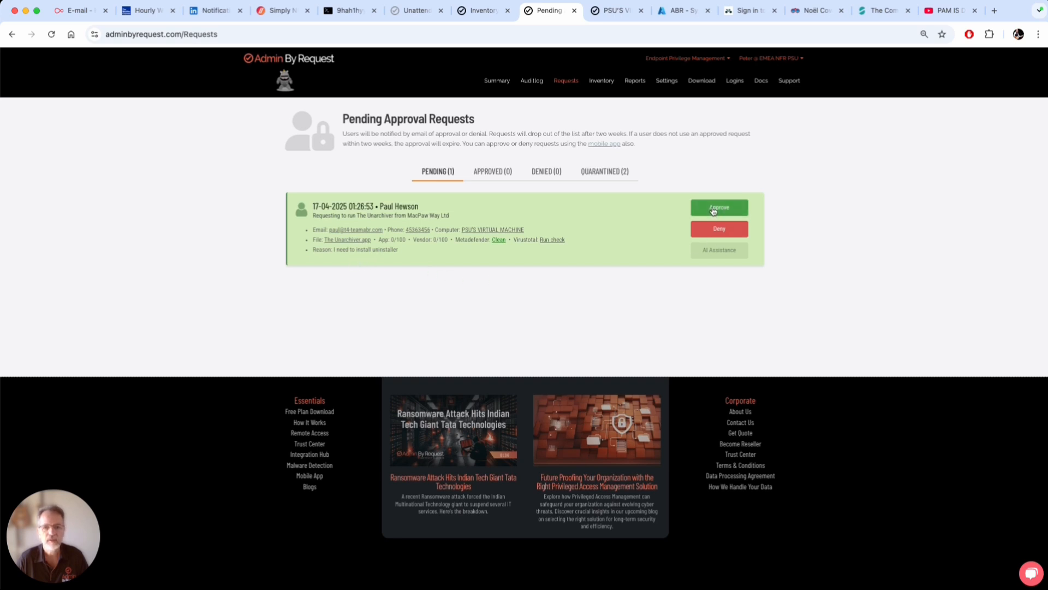
left_click(713, 209)
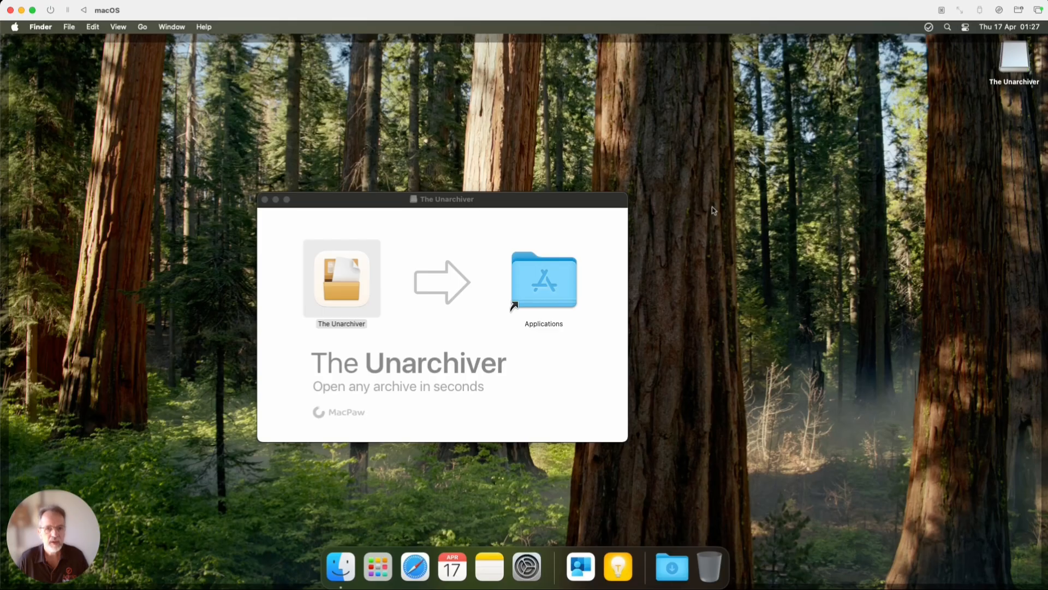
Back in the macOS virtual machine, close The Unarchiver disk image window and dismiss the approval notification
left_click(348, 203)
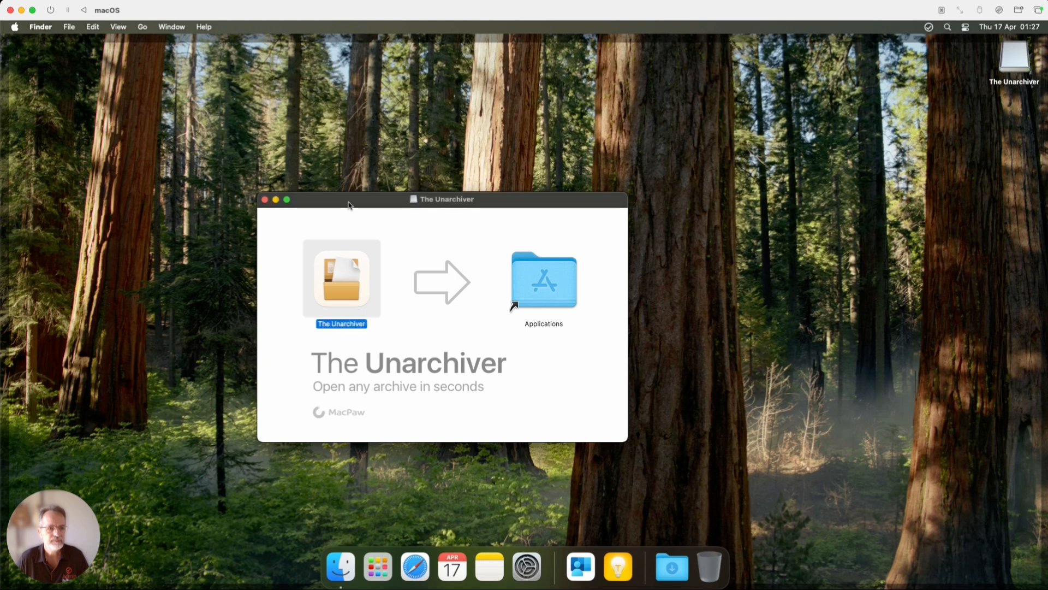
left_click(264, 200)
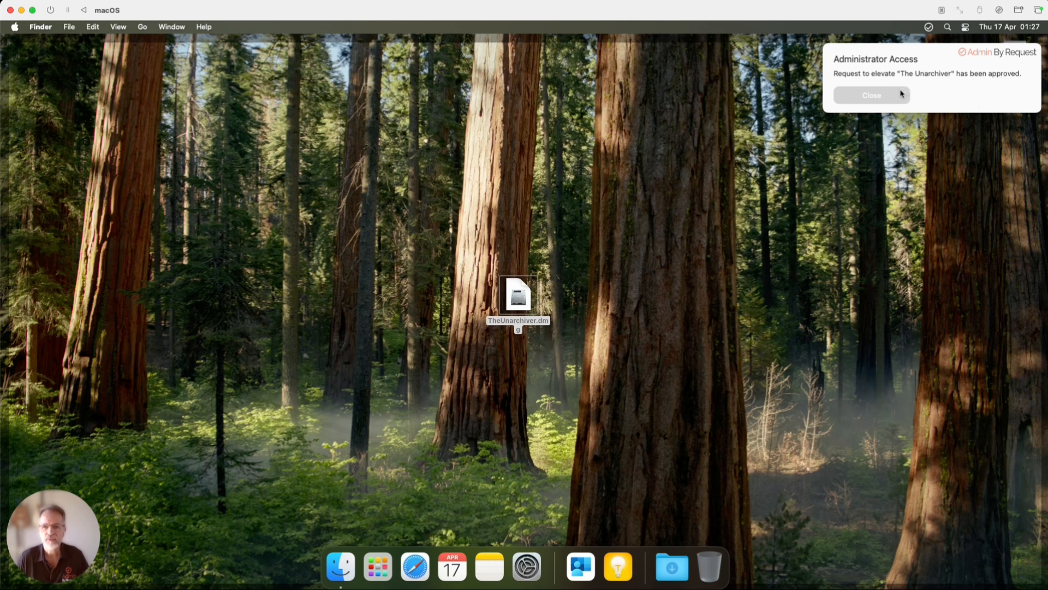
left_click(882, 97)
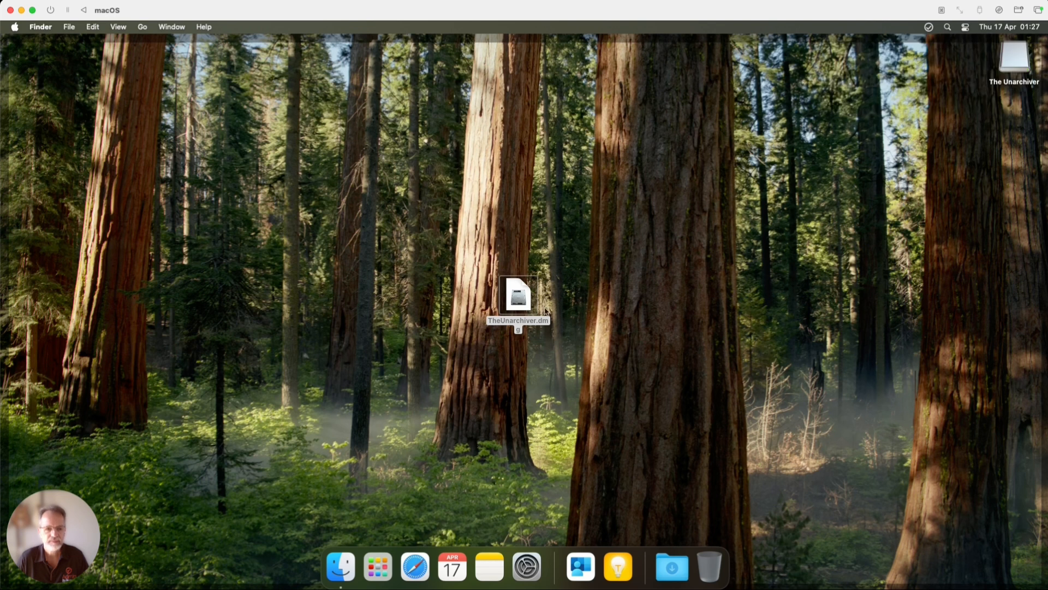
Reopen TheUnarchiver.dmg, install The Unarchiver by allowing the downloaded app and the Admin By Request changes, and close the disk image window
left_click(512, 304)
double_click(512, 304)
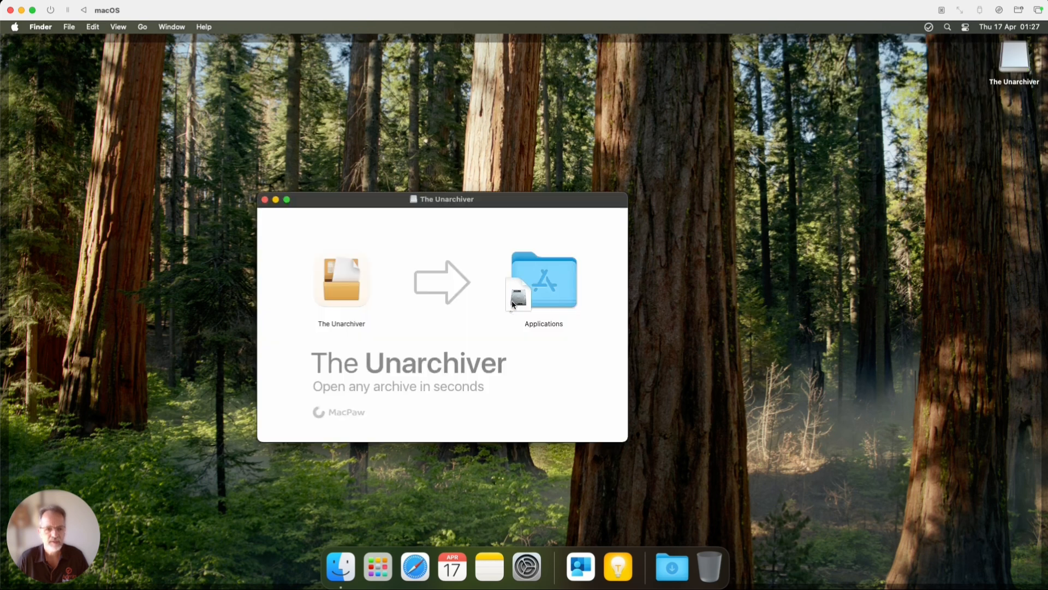
left_click_drag(360, 293, 536, 291)
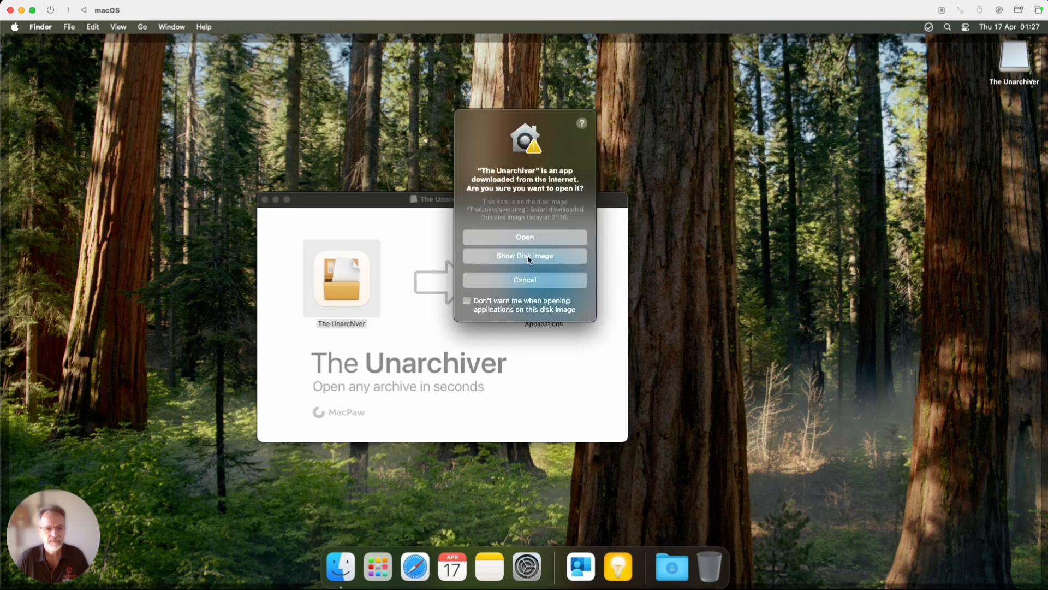
left_click(529, 235)
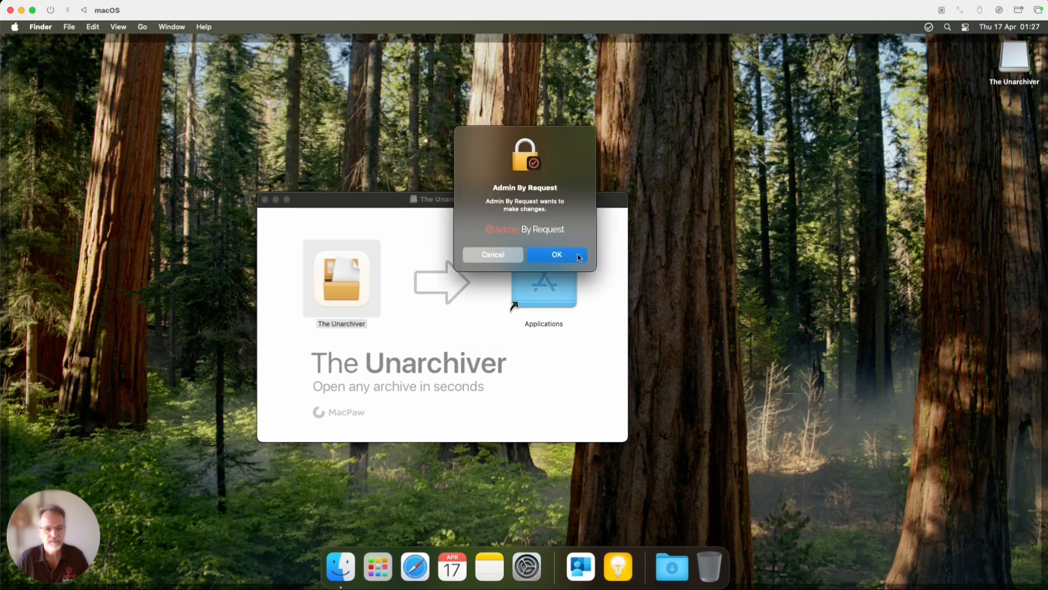
left_click(557, 254)
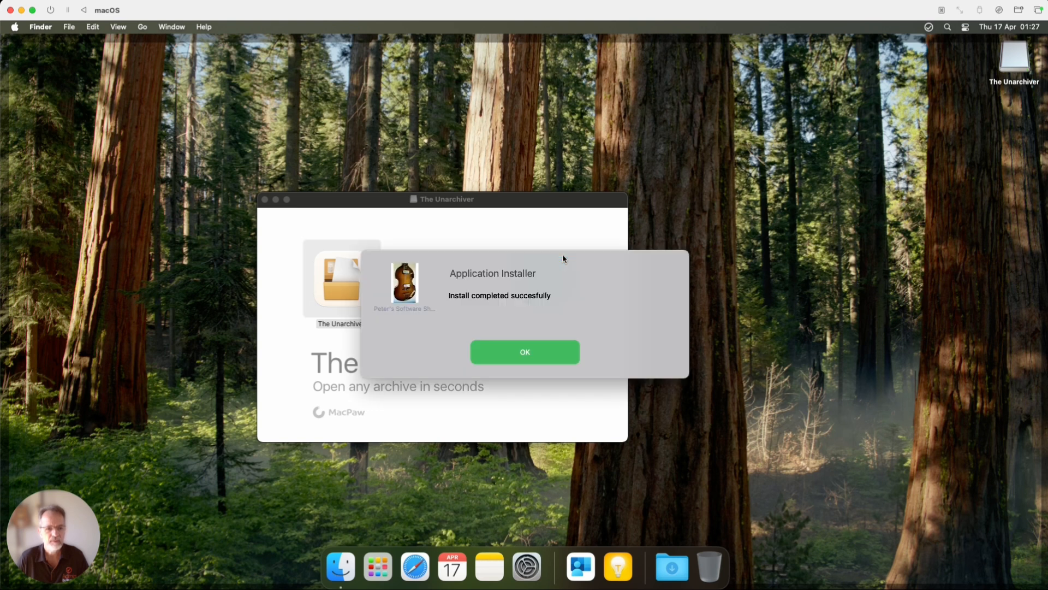
left_click(534, 353)
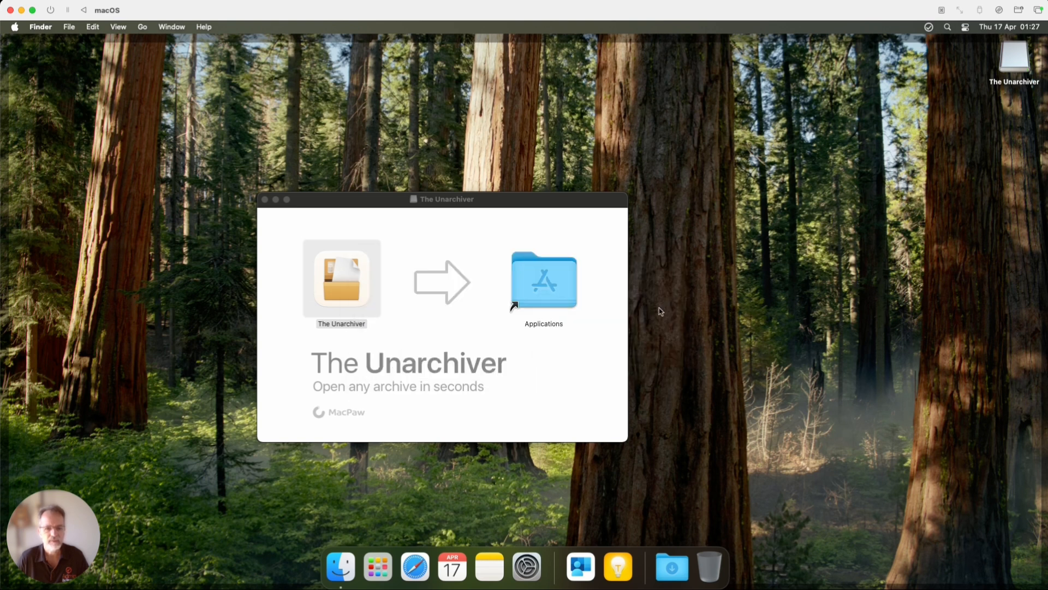
left_click(265, 199)
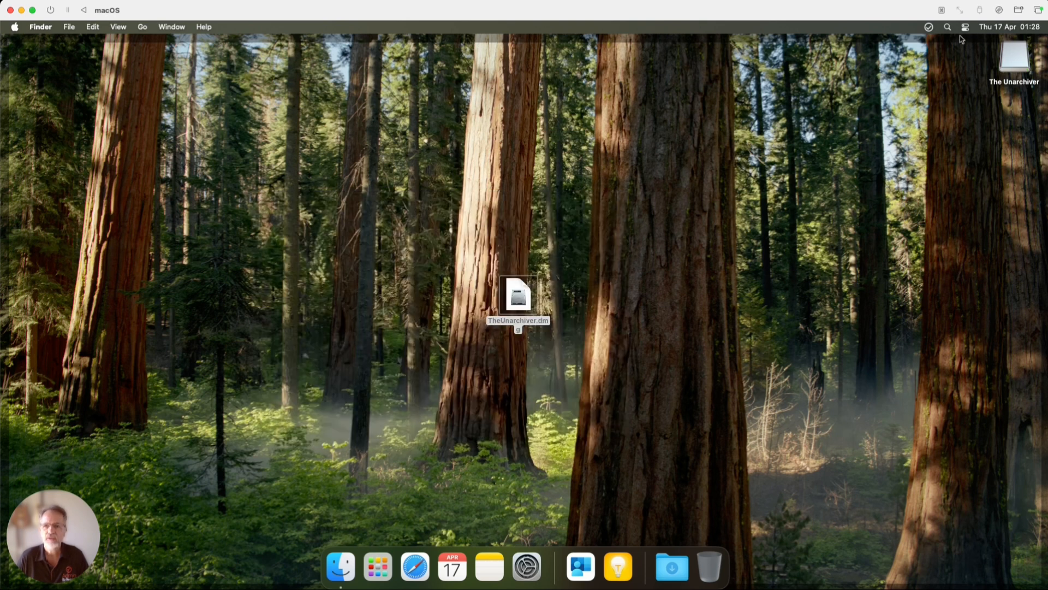
Request administrator access through Admin By Request, accept the code of conduct to start the session, and finish the session
left_click(930, 30)
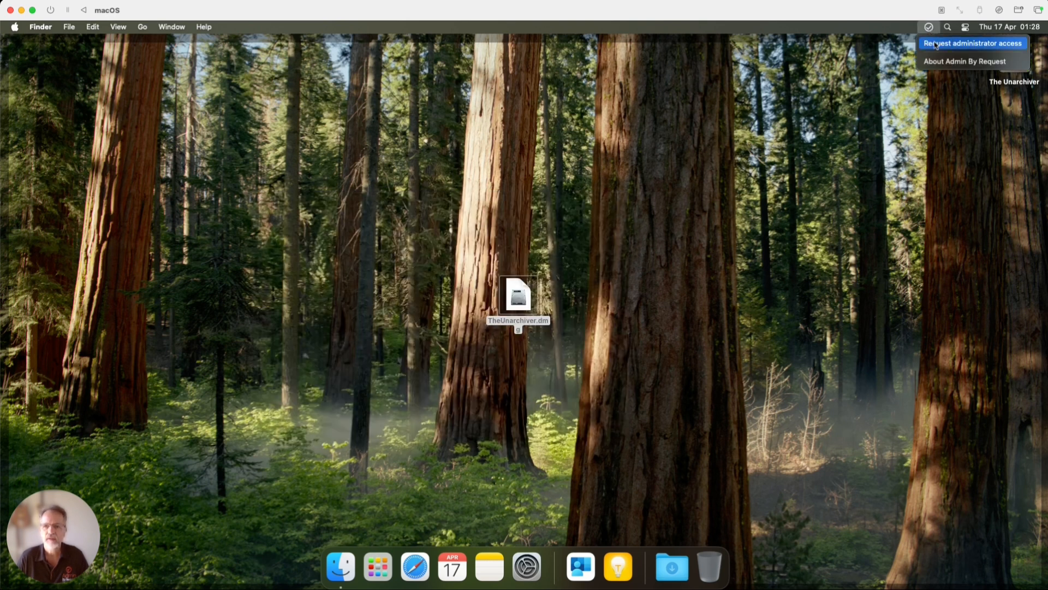
left_click(936, 45)
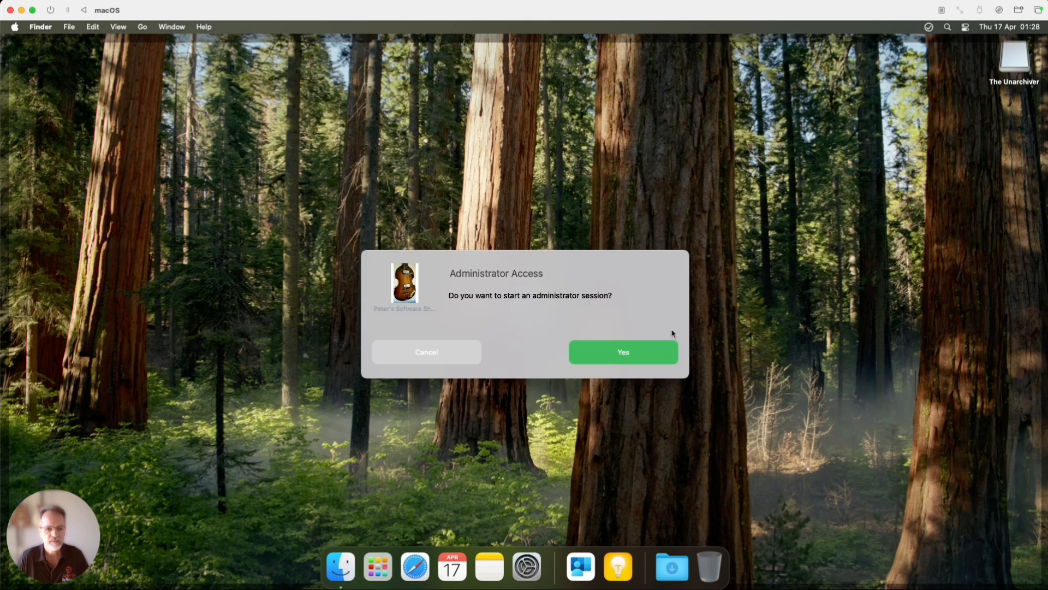
left_click(625, 355)
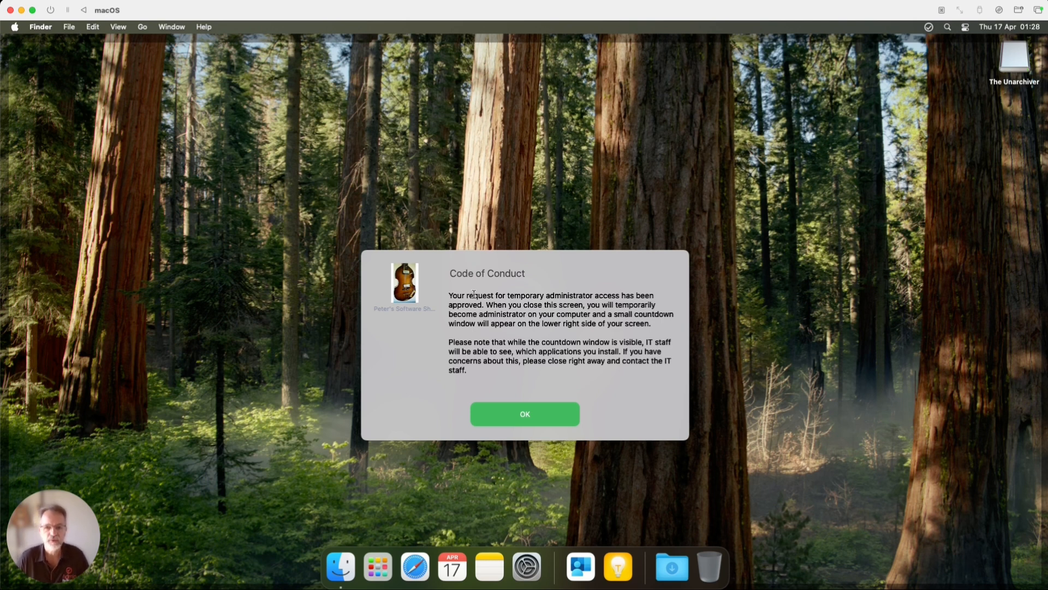
left_click(523, 413)
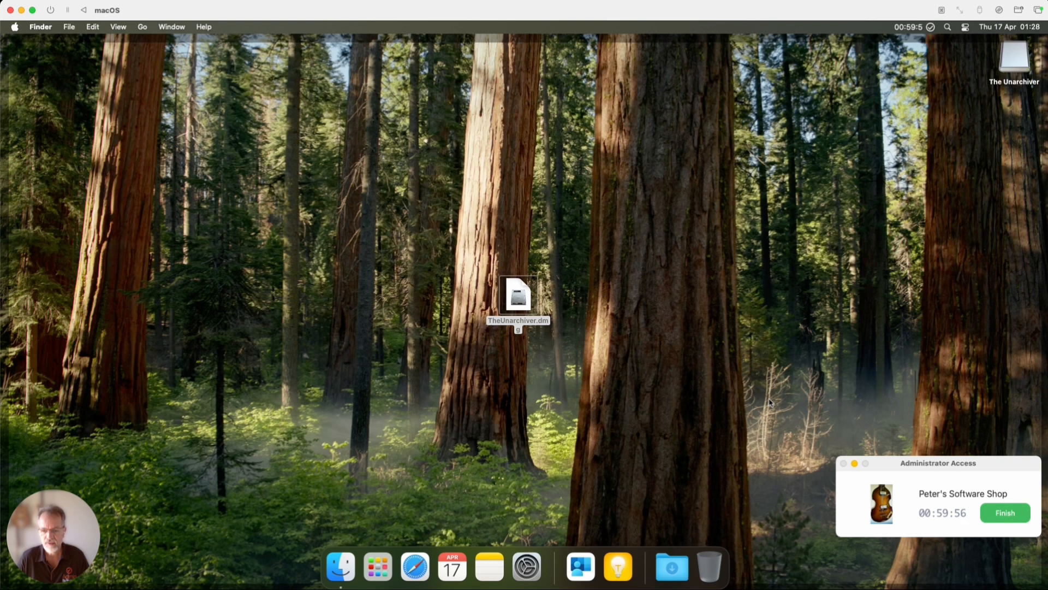
left_click(1015, 512)
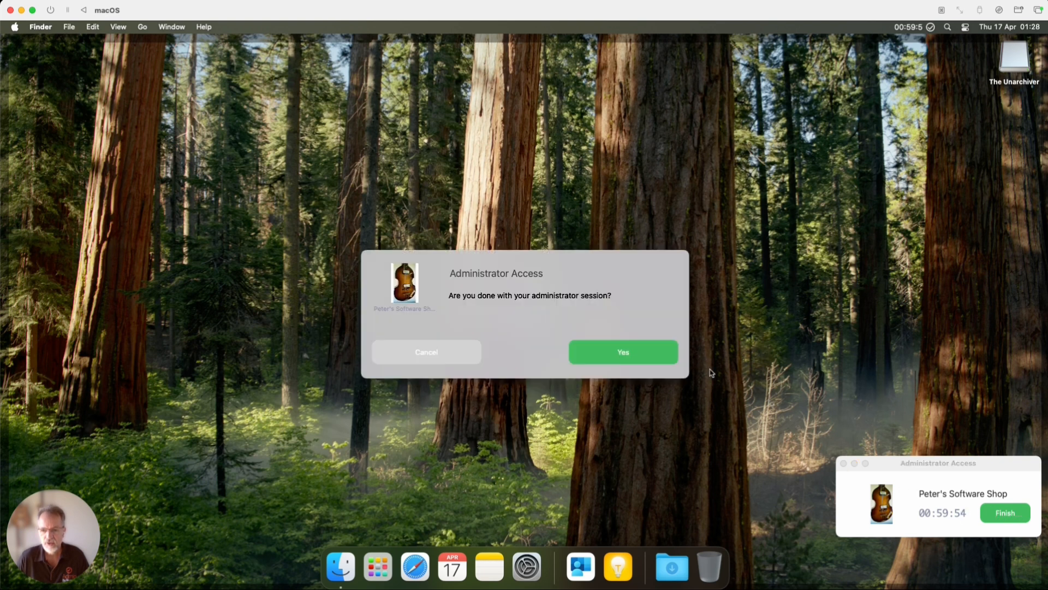
left_click(663, 360)
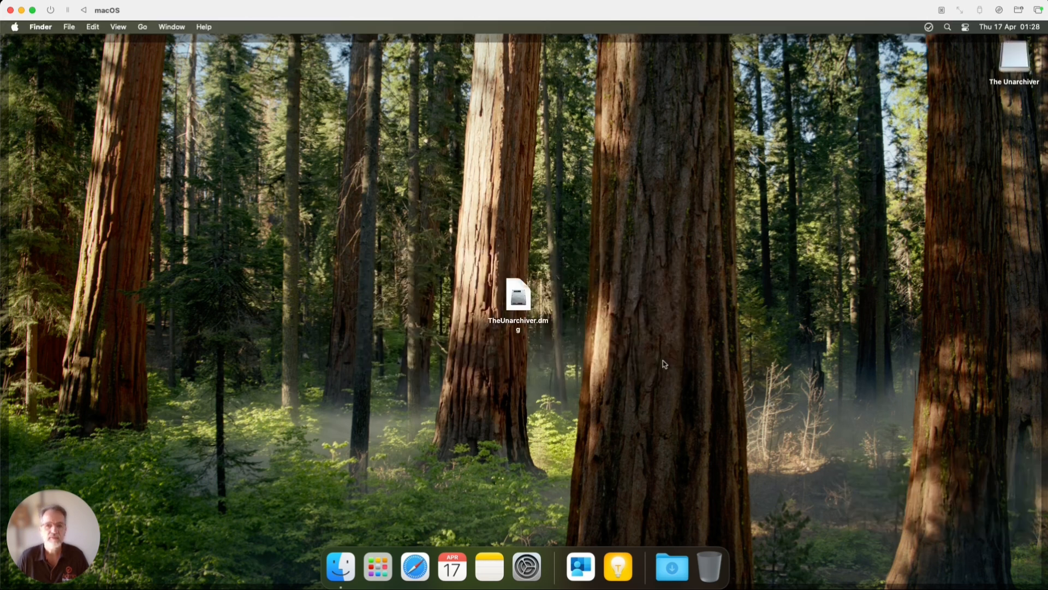